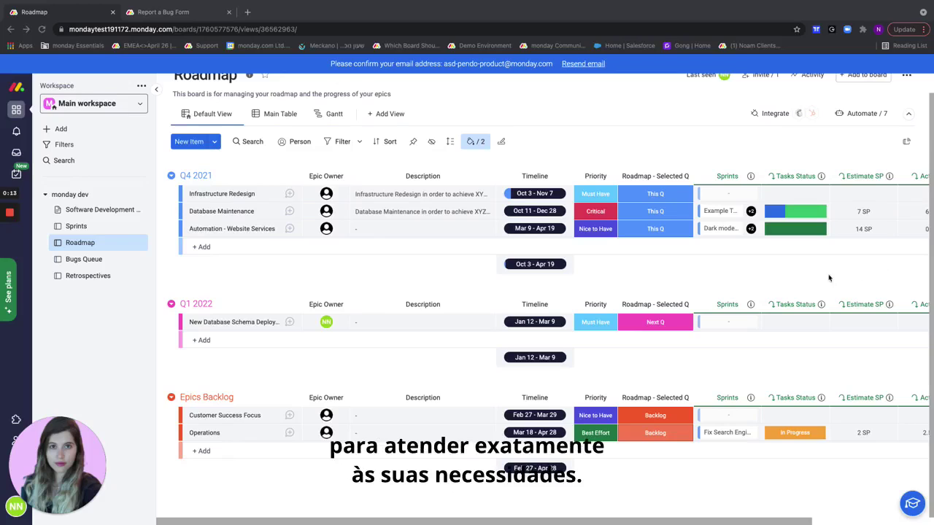
Set Roadmap - Selected Q to This Q for the Customer Success Focus epic in the Epics Backlog group
scroll(794, 280, up, 1)
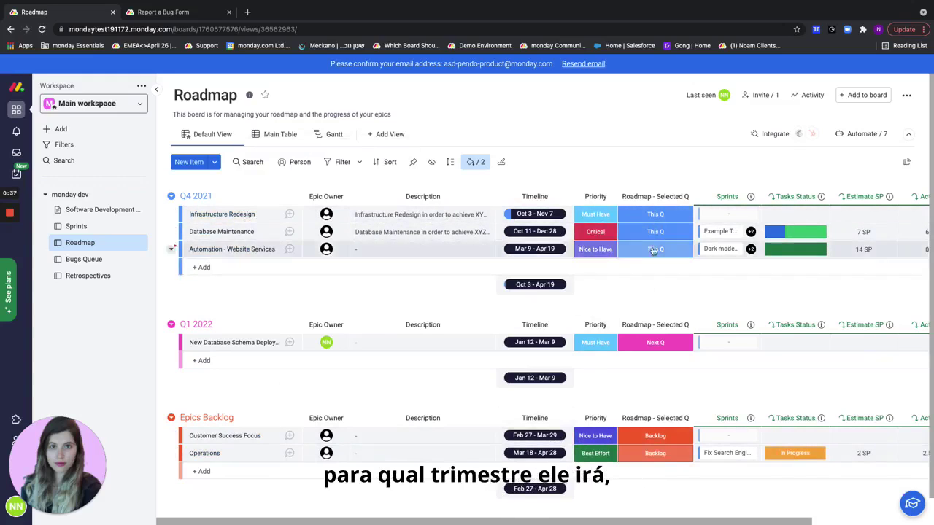
drag(633, 524, 753, 524)
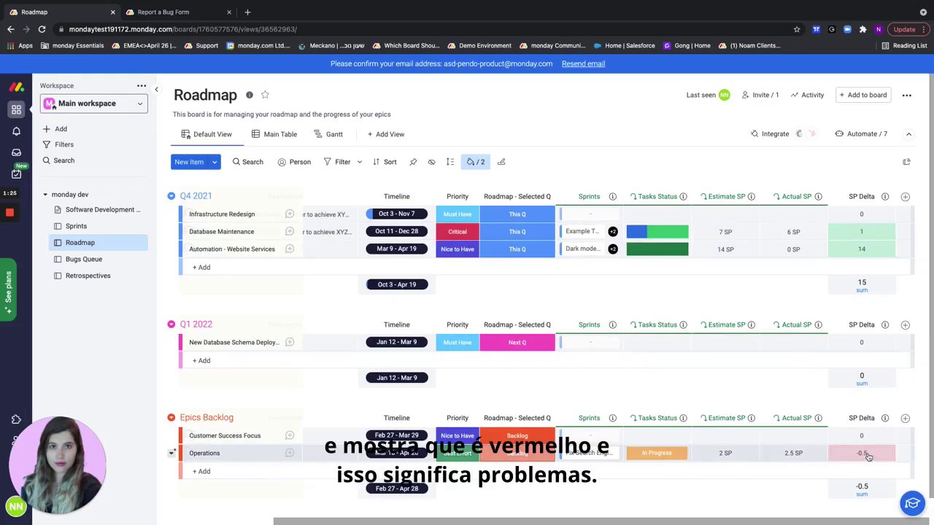
scroll(869, 515, left, 1)
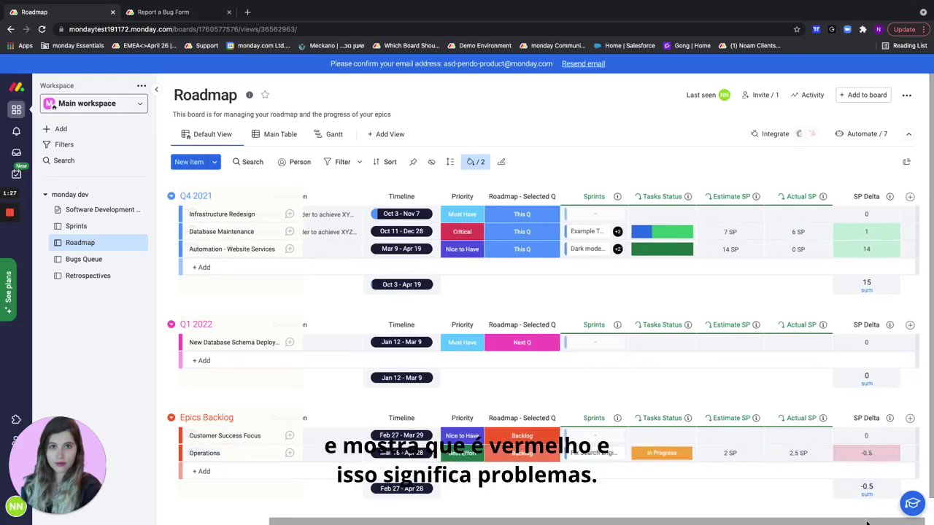
scroll(867, 523, left, 5)
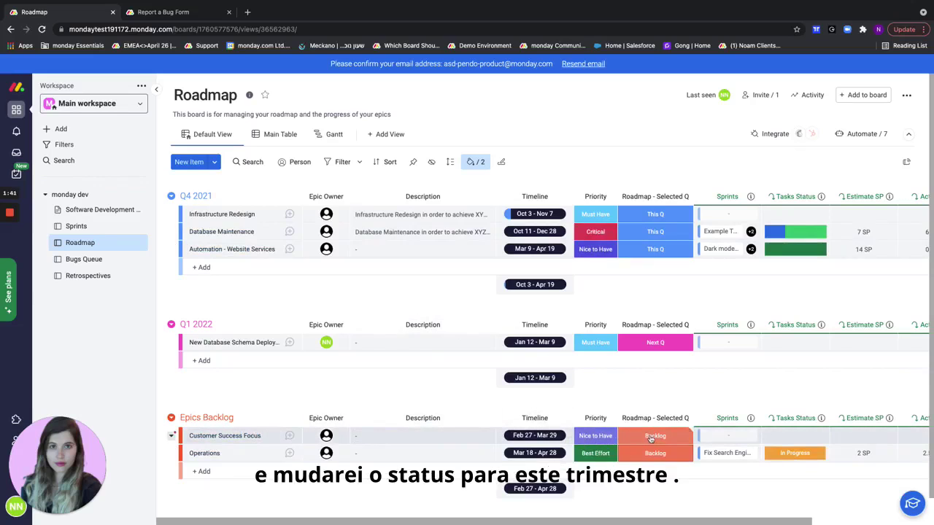
click(655, 435)
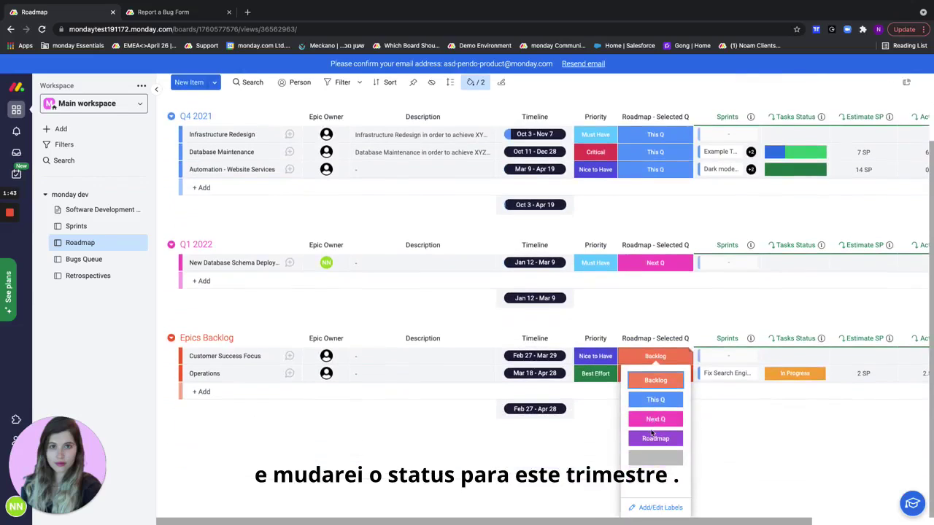
click(656, 400)
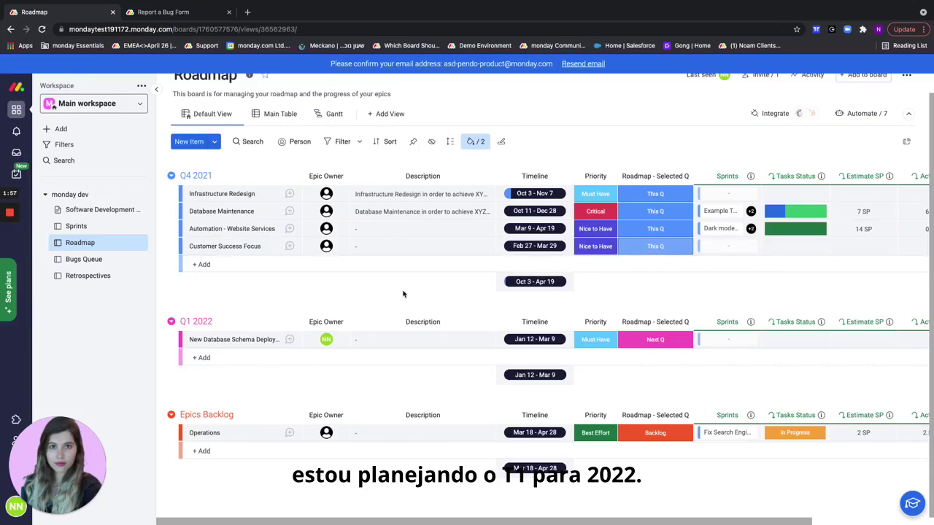
Add a new group to the Roadmap board and name it Q1
click(214, 142)
click(257, 166)
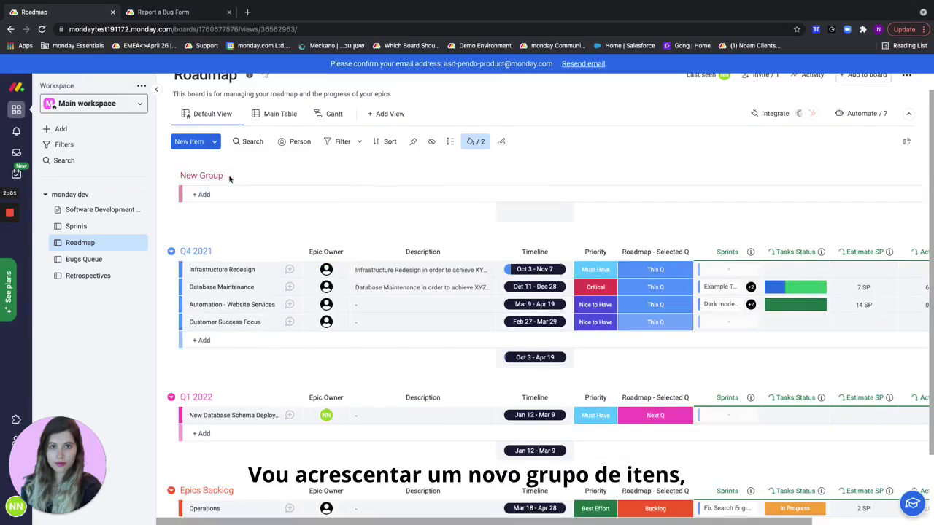
text(Q1)
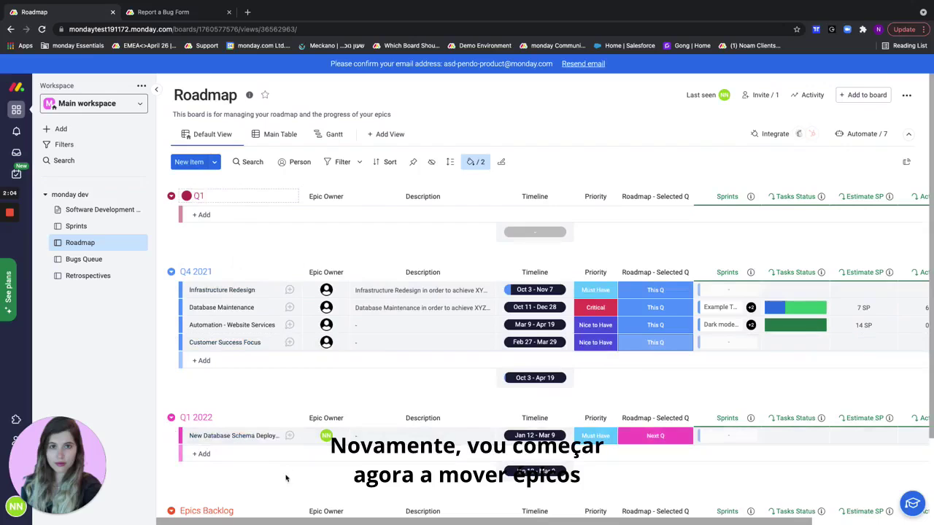
key(Return)
Set Roadmap - Selected Q to This Q for the Operations epic in the Epics Backlog group
scroll(293, 448, down, 1)
scroll(293, 448, down, 2)
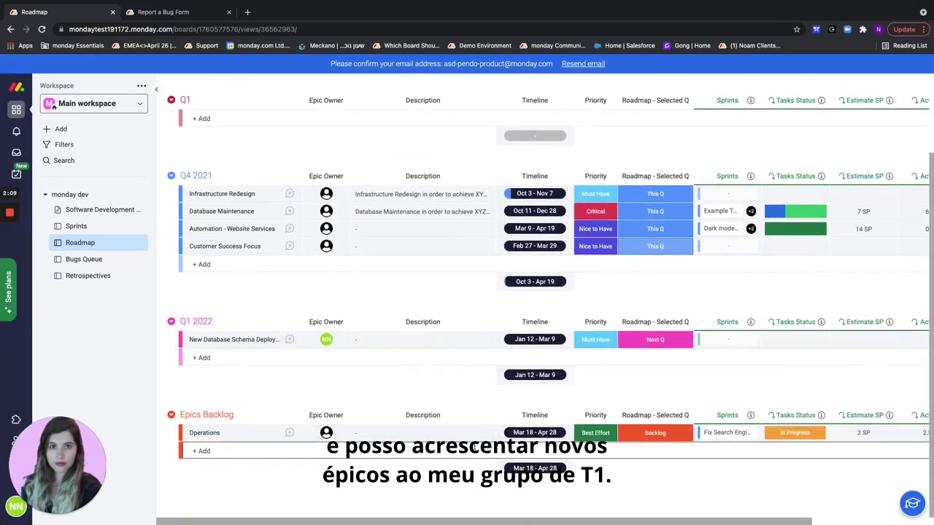
scroll(233, 314, up, 1)
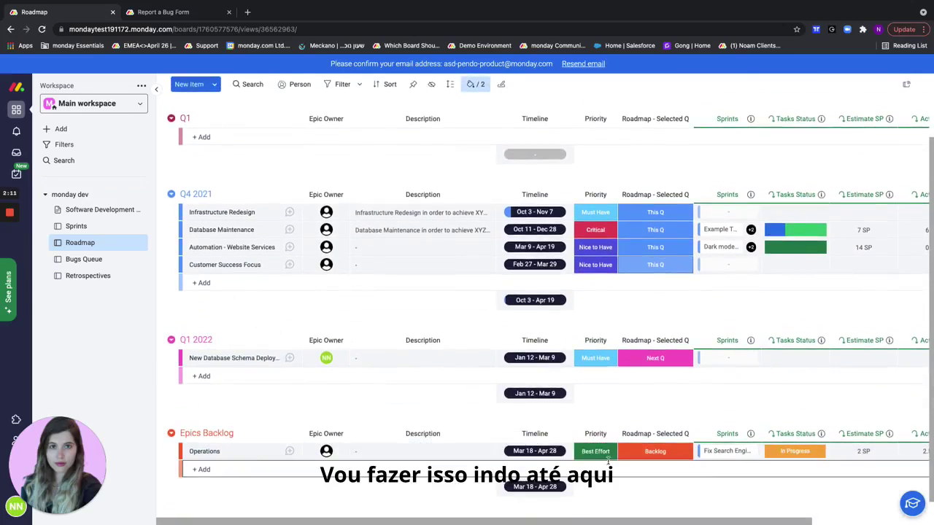
click(654, 451)
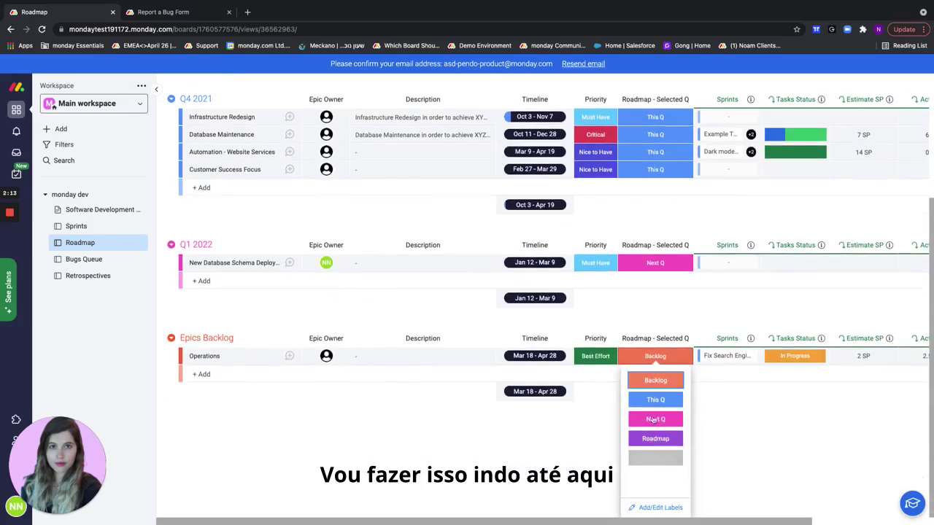
click(655, 401)
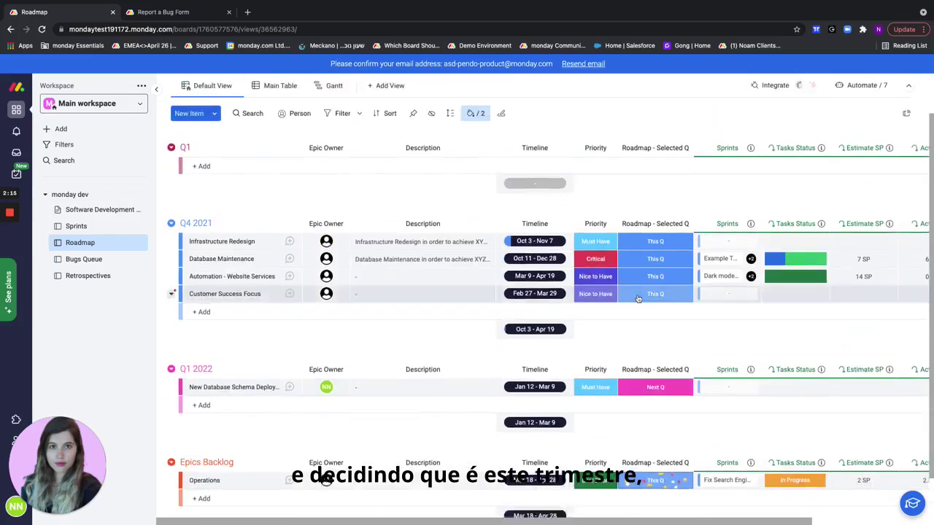
scroll(503, 184, up, 2)
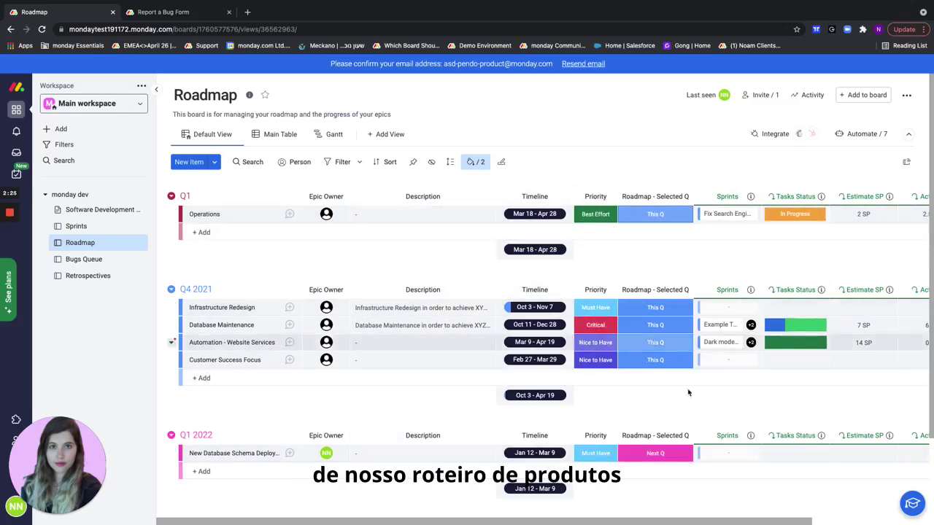
Enter "descrio-" as the epic description in the Operations epic's overview, and close the epic after viewing its linked tasks
click(289, 216)
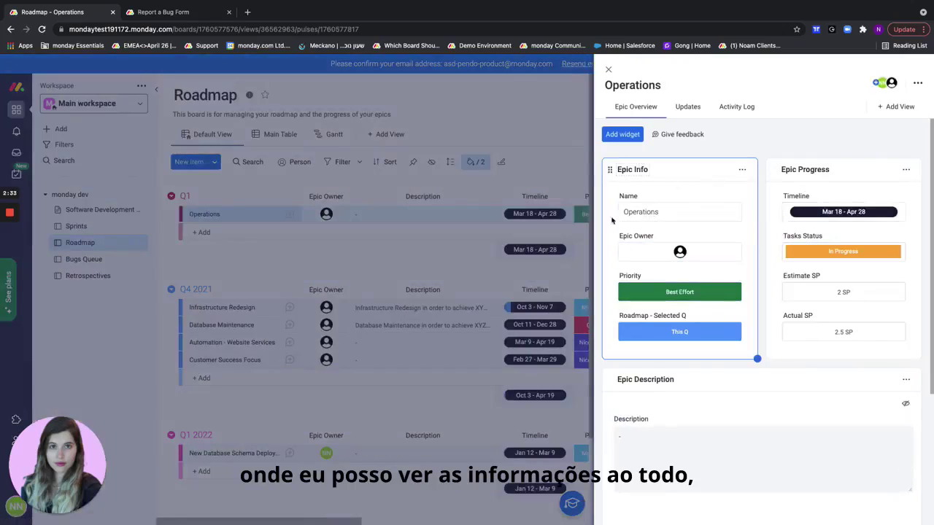
scroll(829, 337, down, 1)
scroll(829, 337, down, 3)
click(731, 337)
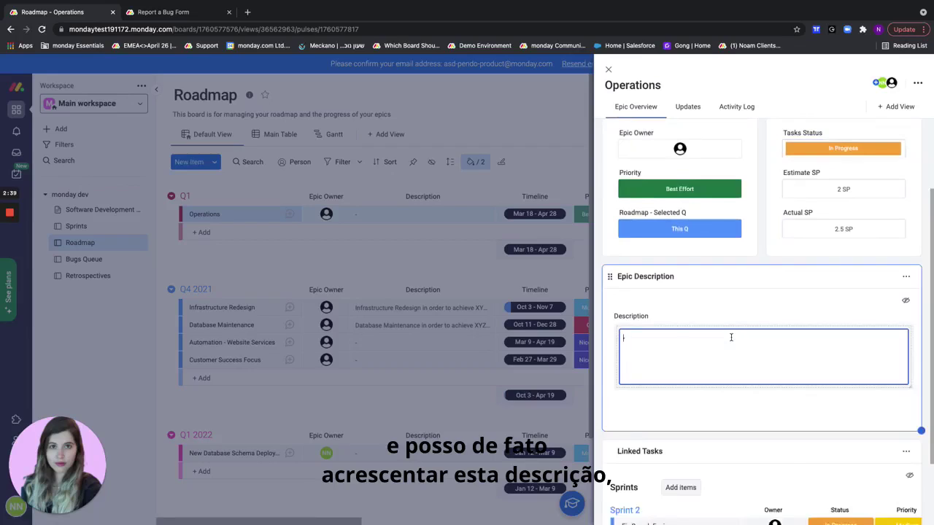
text(descript)
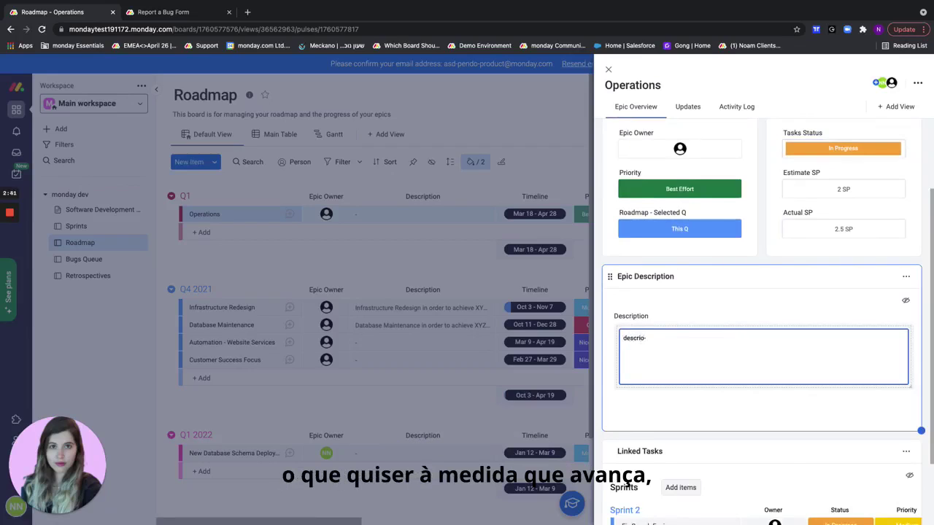
scroll(806, 346, down, 2)
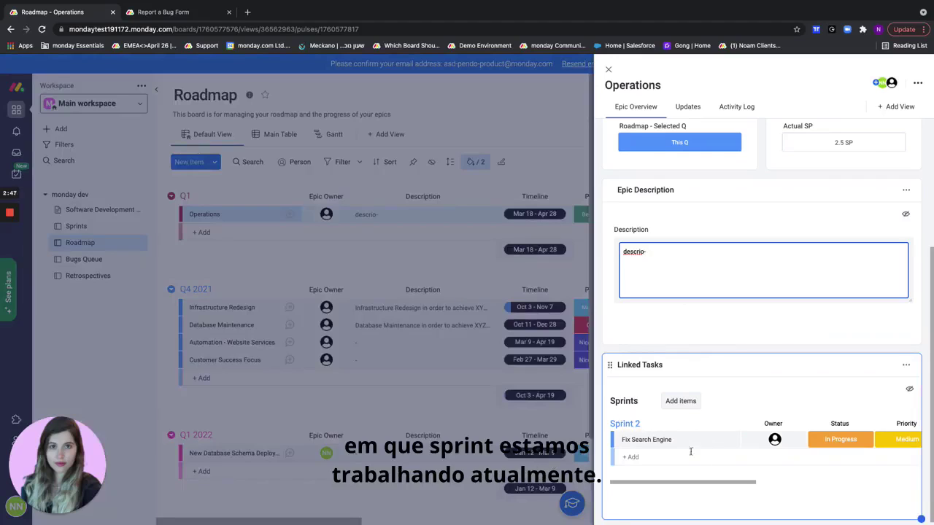
click(609, 70)
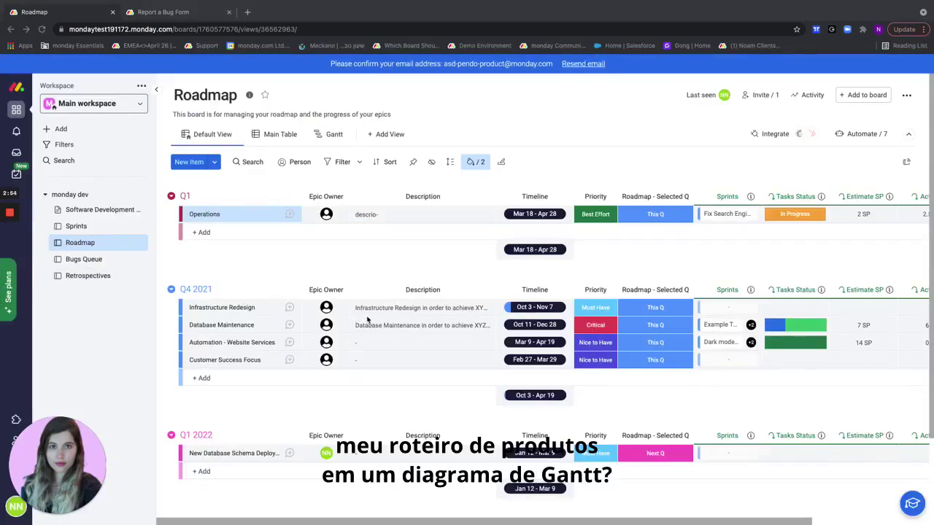
Display the roadmap as a Gantt chart and group its epics by Epic Owner
click(332, 134)
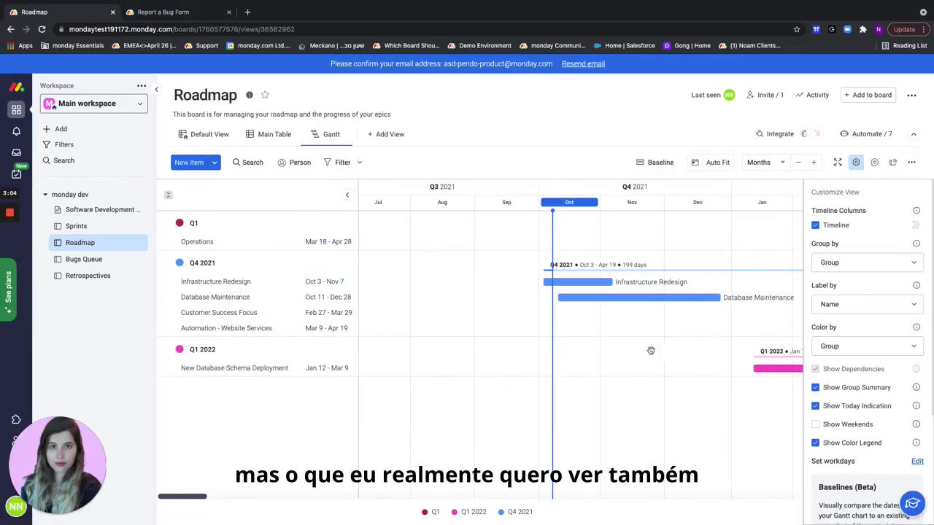
drag(636, 350, 511, 354)
click(857, 164)
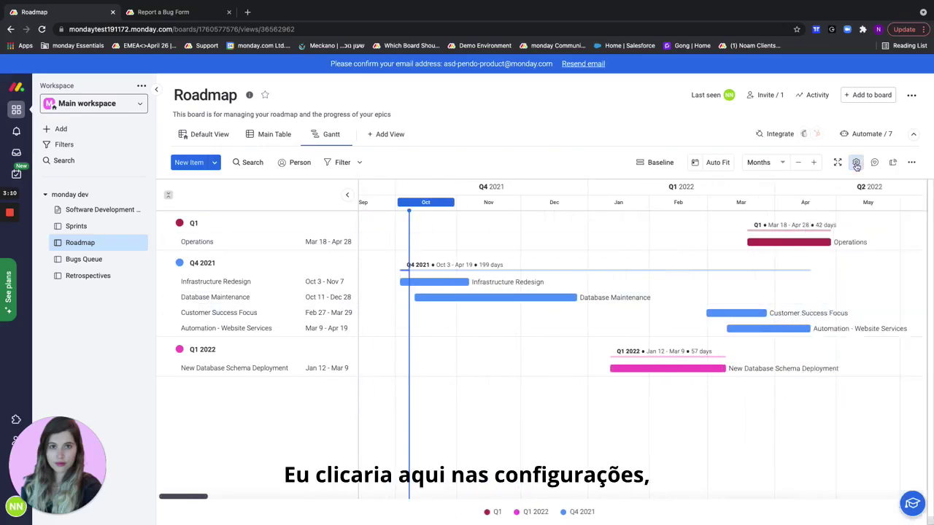
click(857, 163)
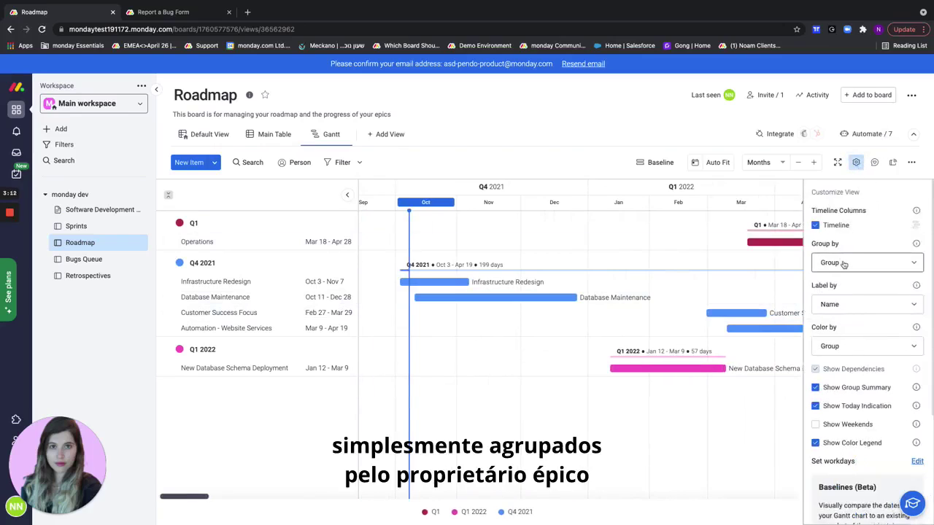
click(845, 264)
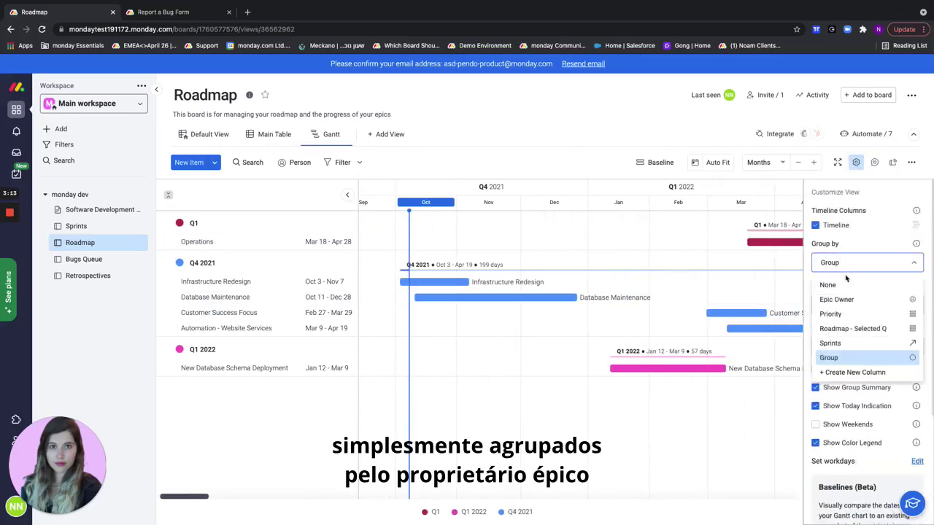
click(878, 301)
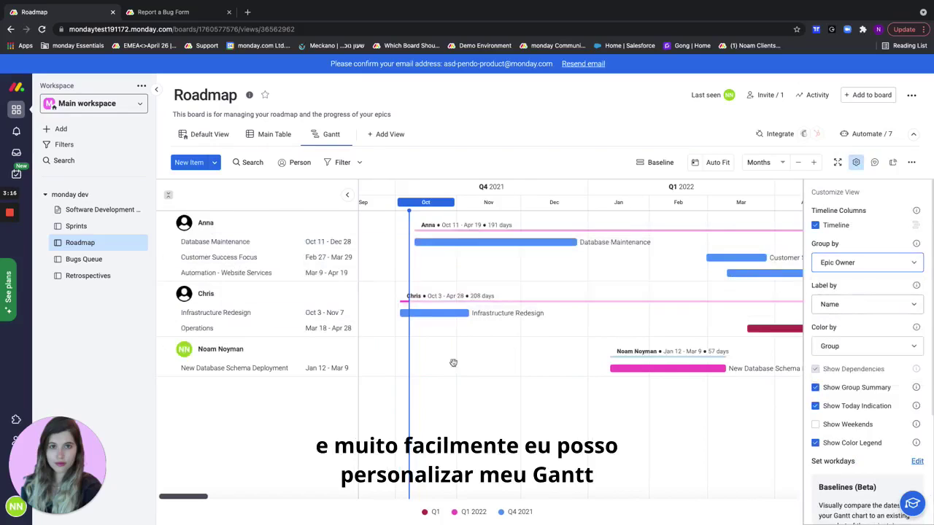
click(856, 162)
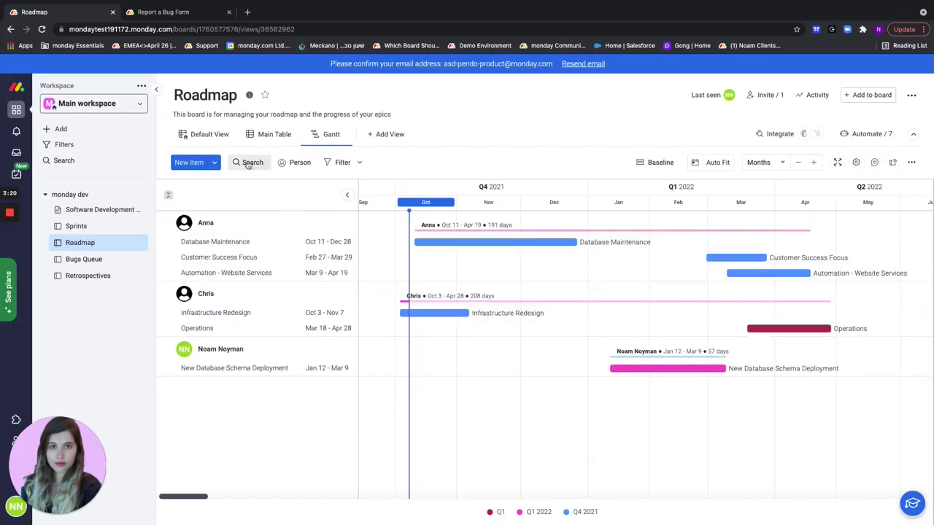
Return to the roadmap's default view, and open the Sprints board to examine its sprint groups, backlog and task columns
click(204, 143)
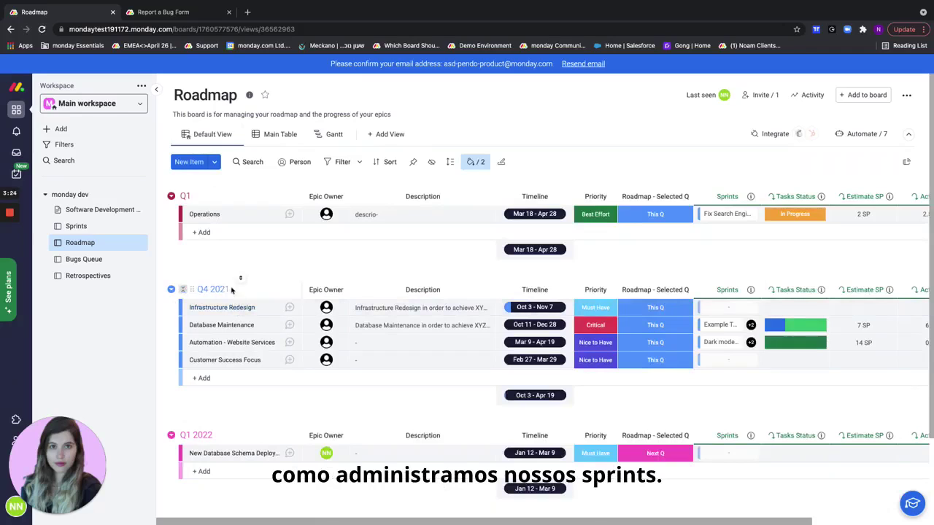
click(93, 229)
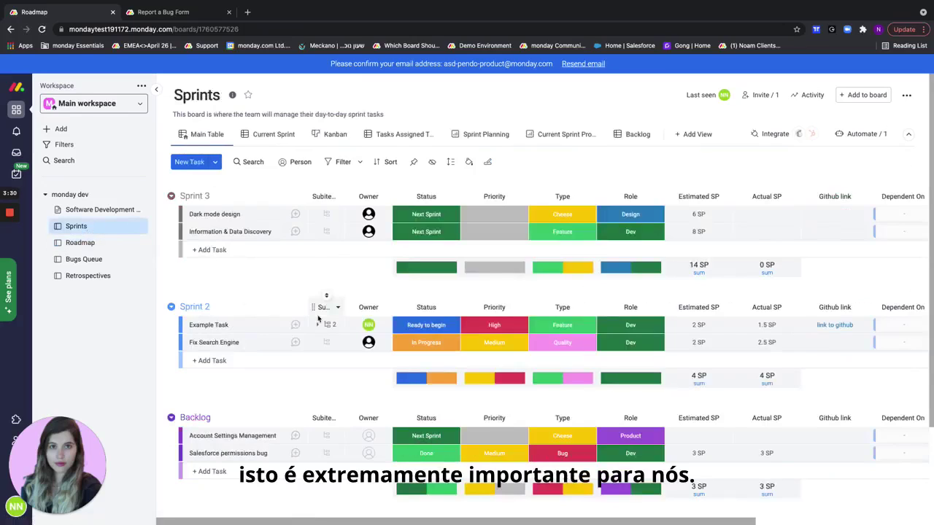
scroll(255, 292, down, 1)
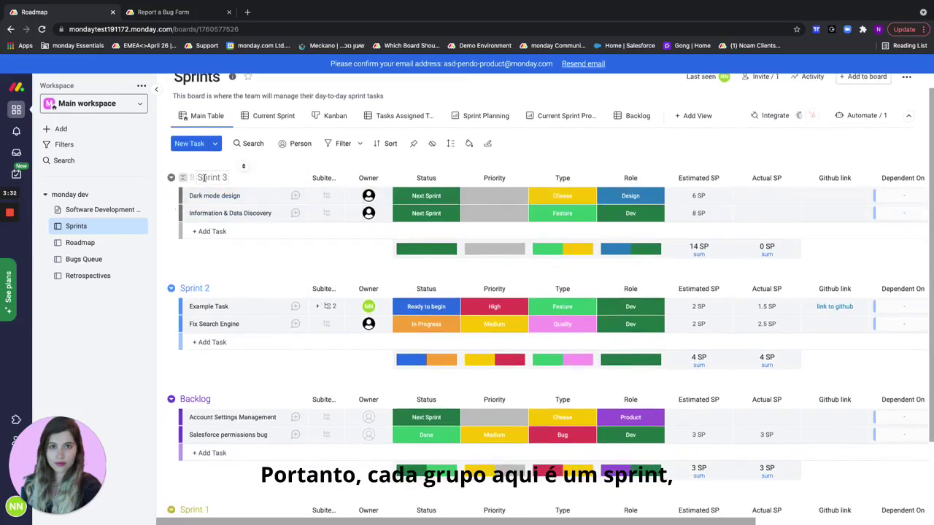
scroll(219, 277, down, 3)
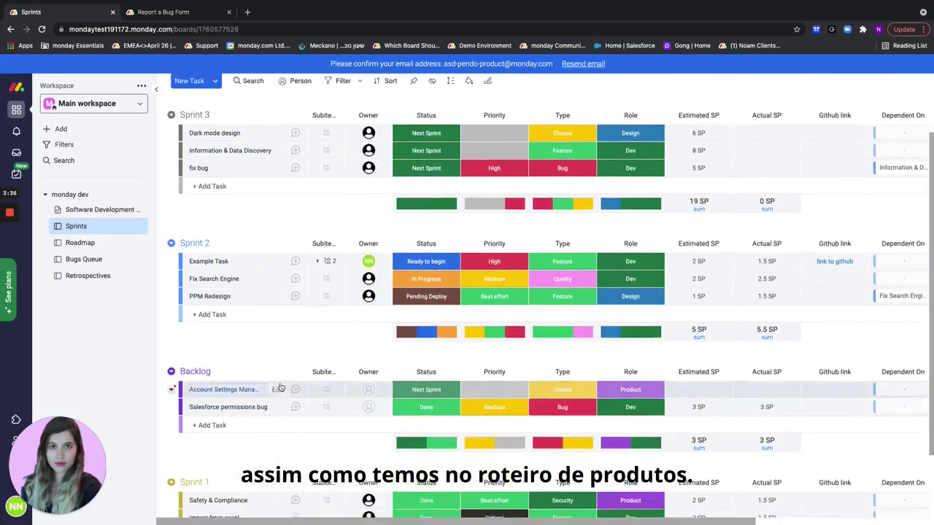
scroll(277, 385, up, 2)
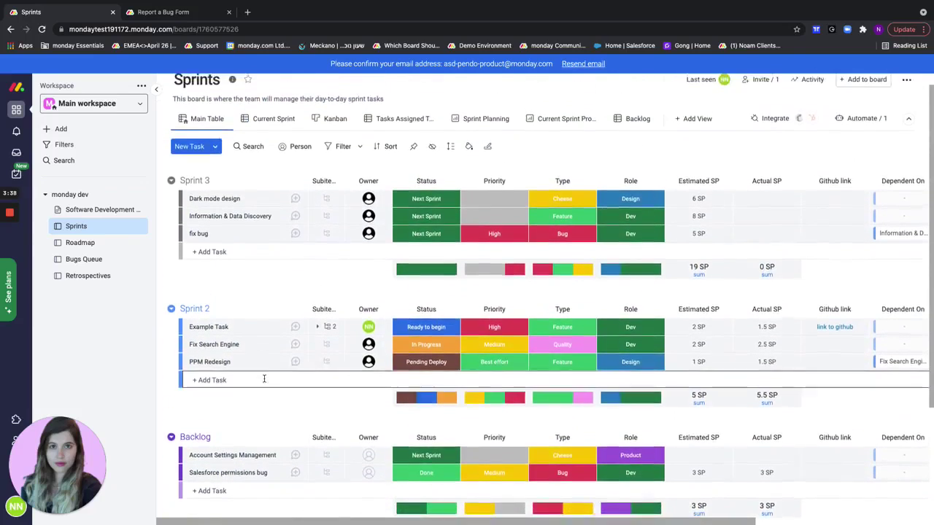
scroll(264, 379, up, 1)
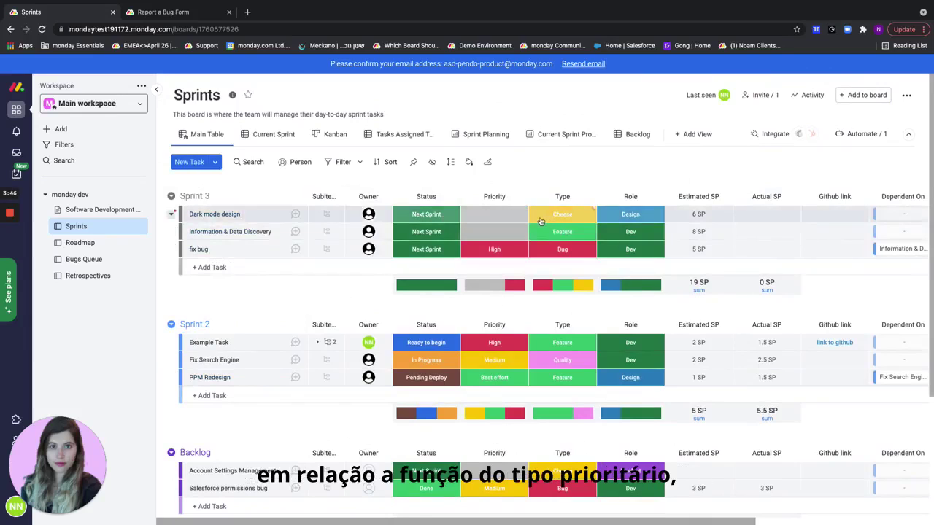
drag(707, 522, 808, 523)
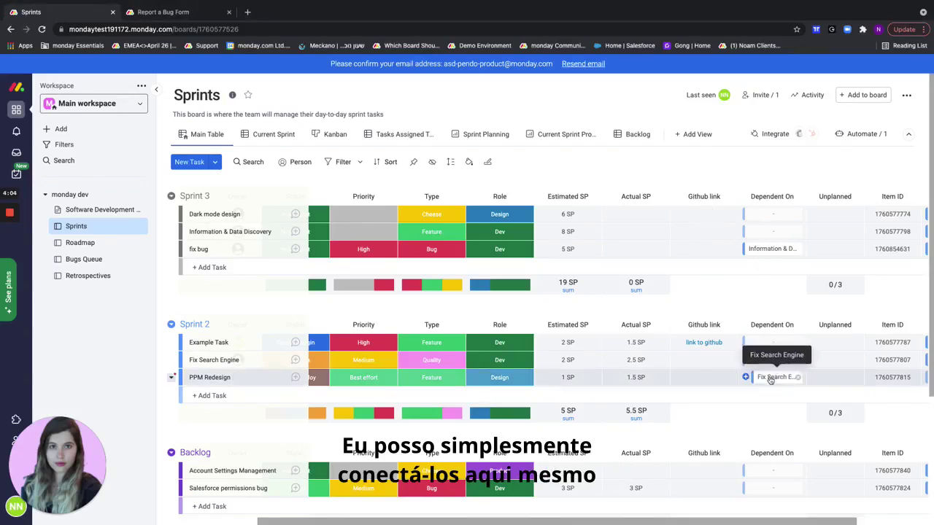
scroll(870, 423, right, 3)
scroll(870, 423, down, 3)
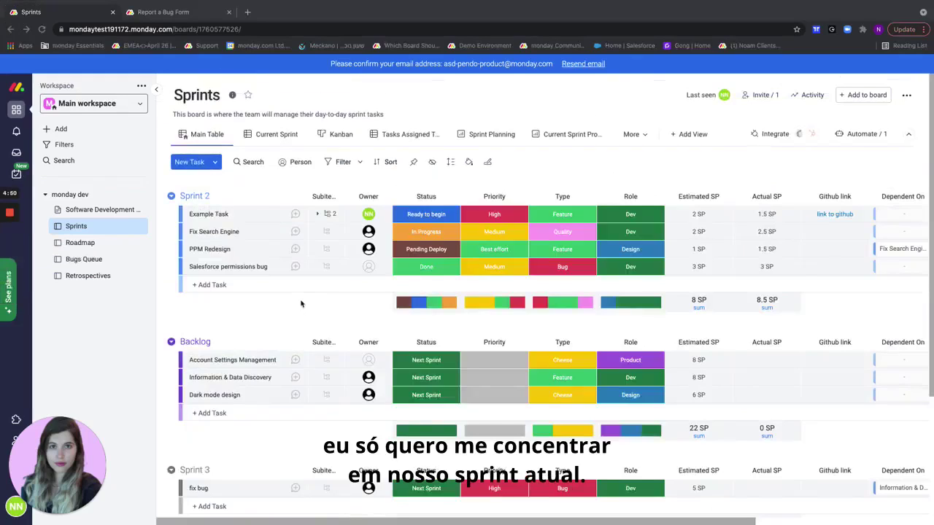
View the current sprint as a filtered task table, a progress dashboard and a Kanban board
click(275, 136)
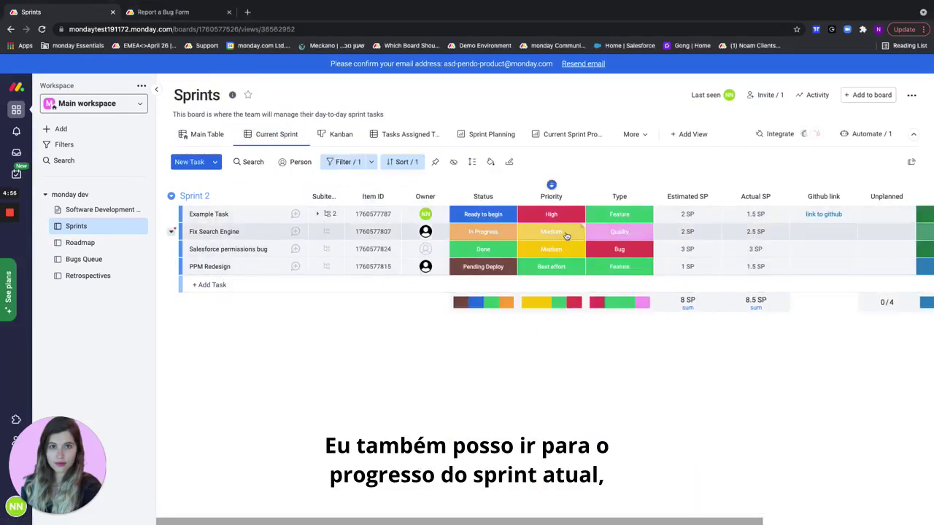
click(559, 137)
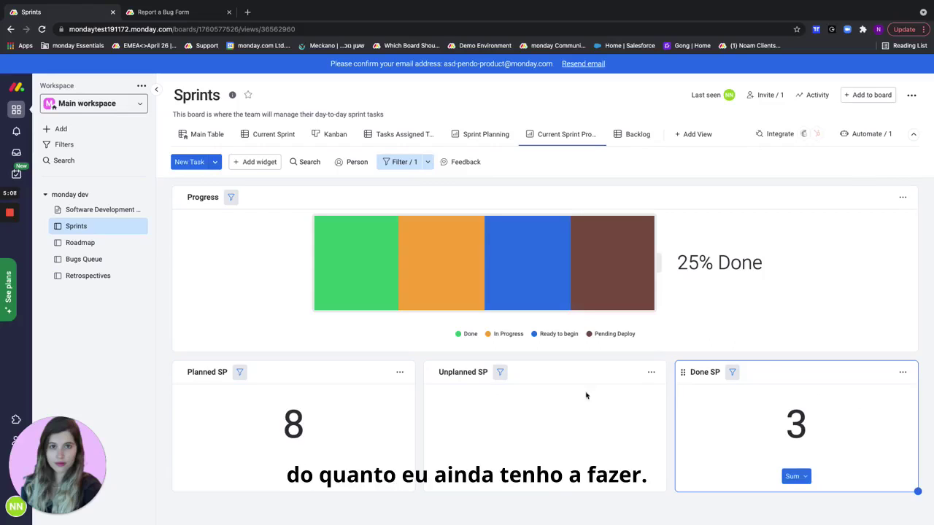
click(329, 136)
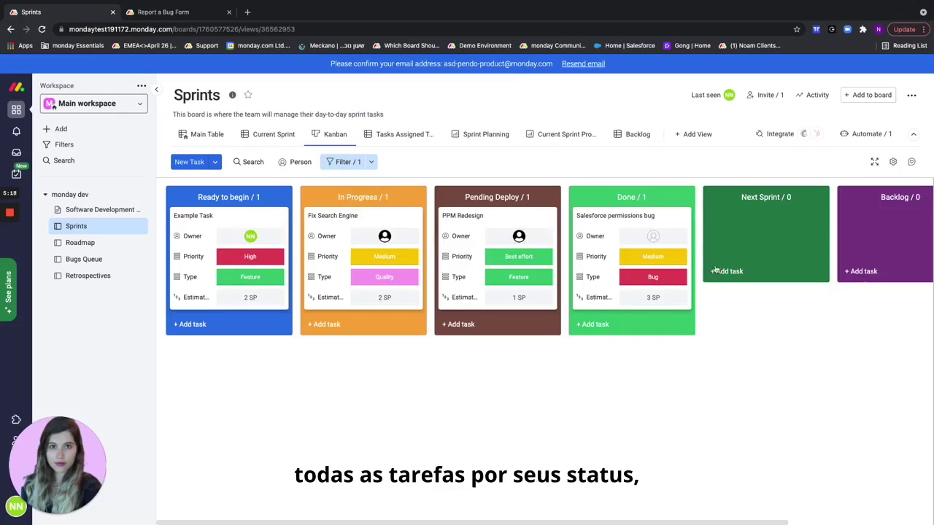
View the Sprints board's backlog, its main table, and only the tasks assigned to me
click(194, 137)
click(631, 134)
click(647, 181)
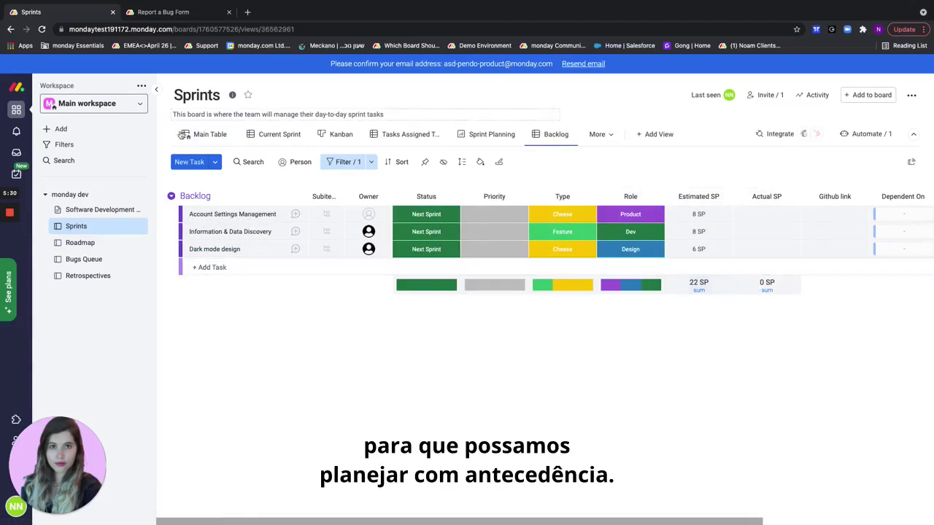
click(186, 135)
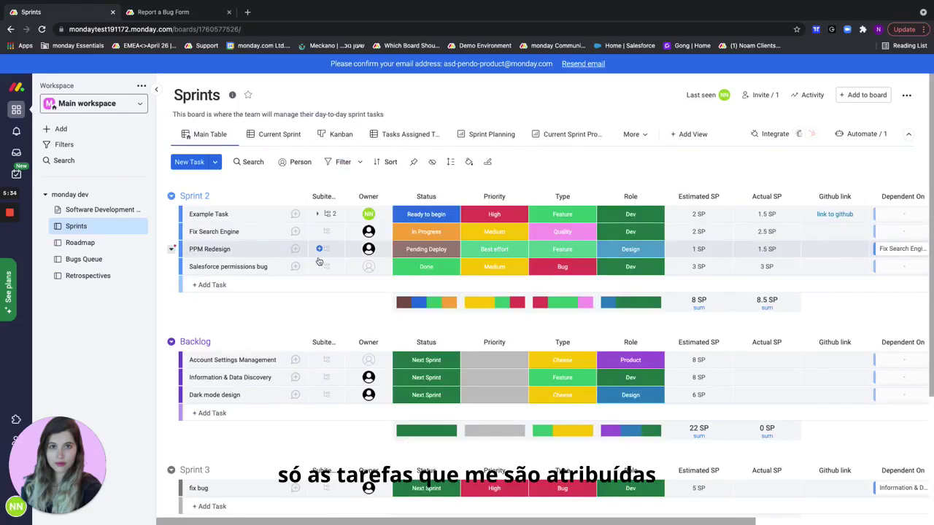
click(395, 137)
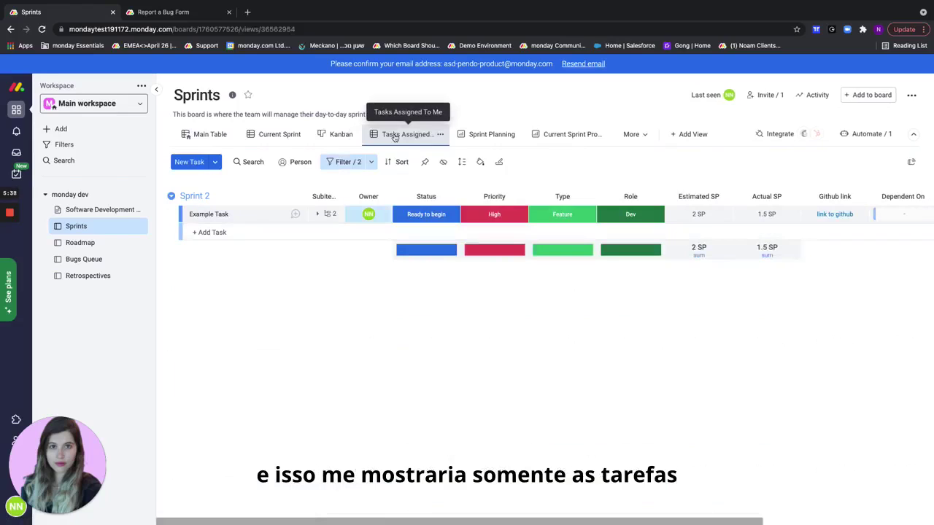
mouse_move(370, 219)
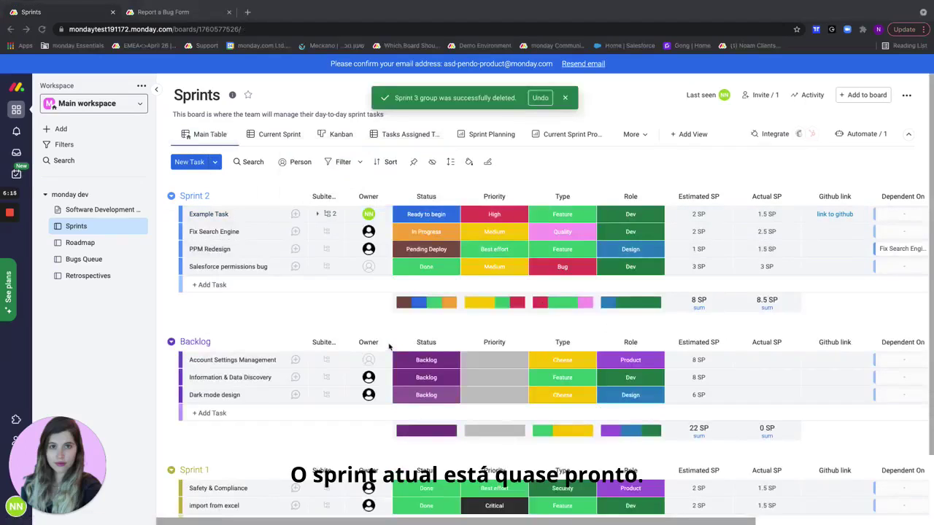
Dismiss the deletion notice and add a new group named "Sprint 3" to the Sprints board's main table
click(566, 100)
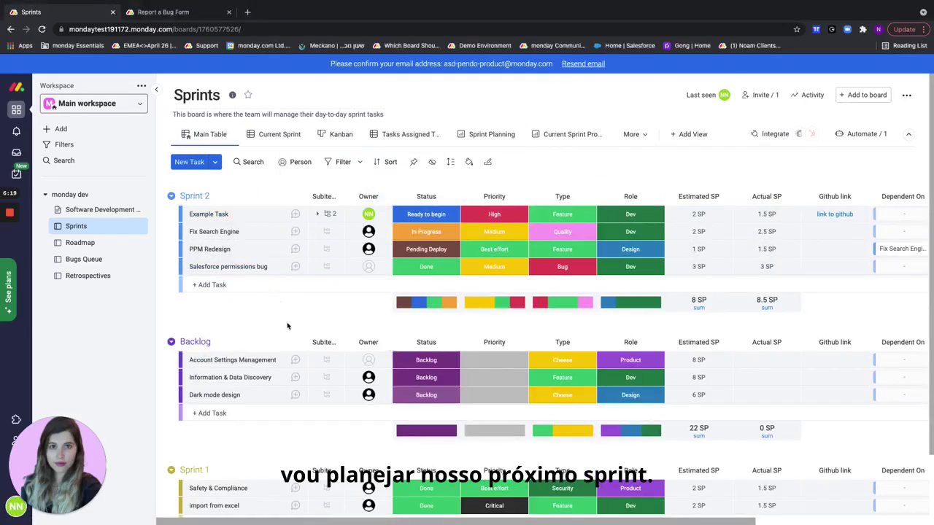
click(215, 162)
click(248, 185)
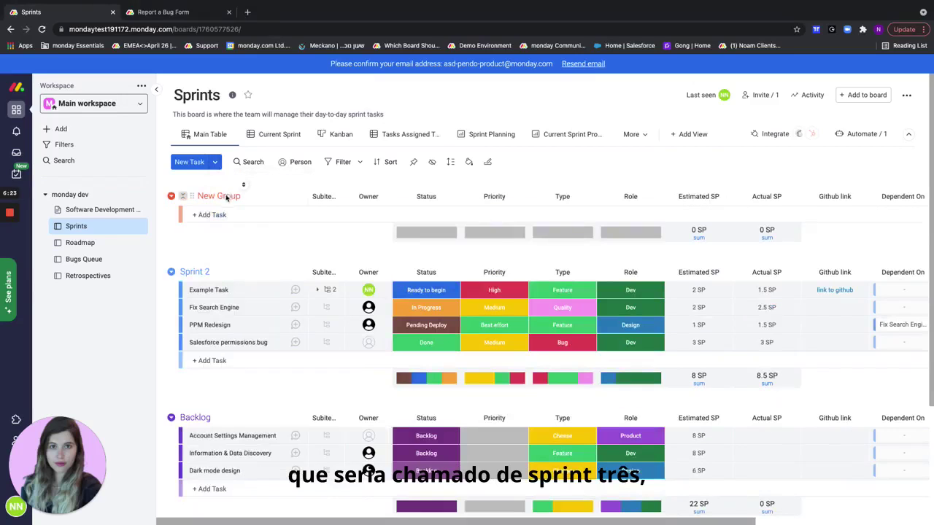
text(S)
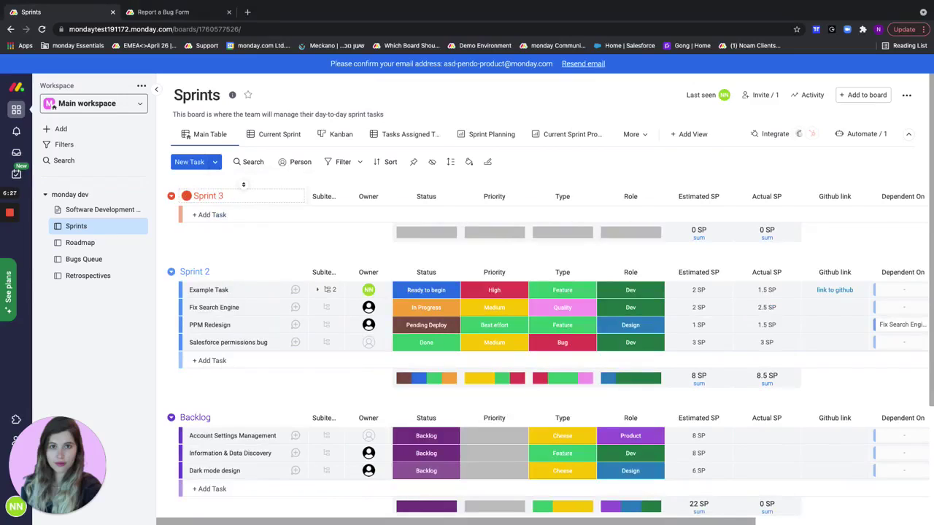
text(print 3)
key(Return)
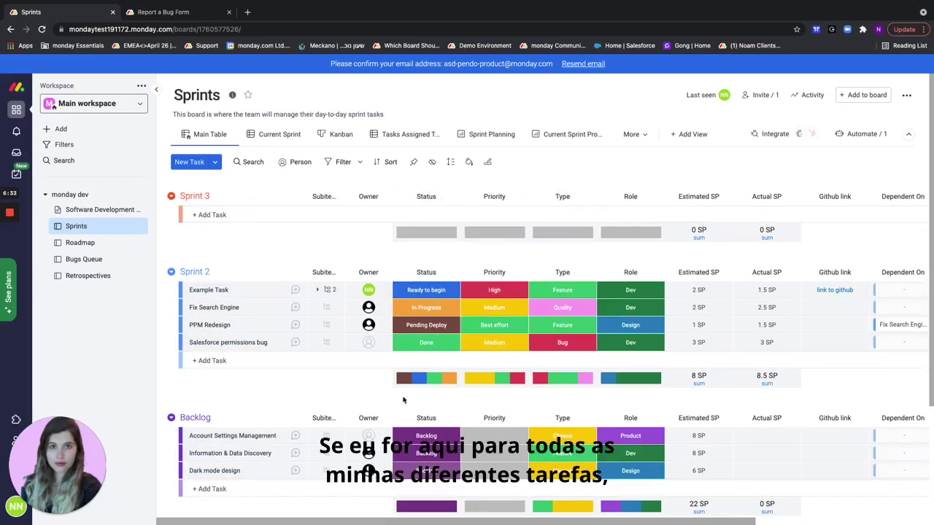
Move the Account Settings Management task out of the backlog by setting its status to Next Sprint
scroll(409, 438, down, 1)
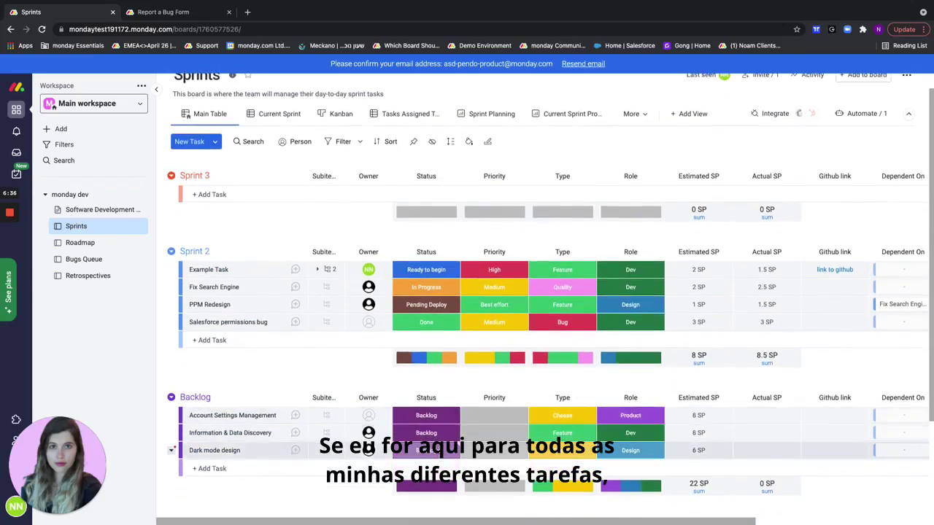
click(425, 416)
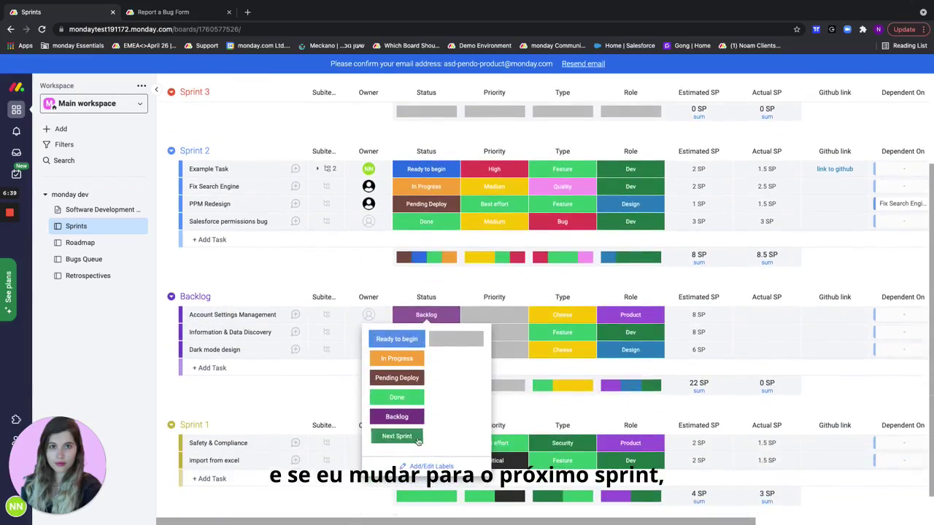
click(417, 437)
scroll(414, 328, up, 3)
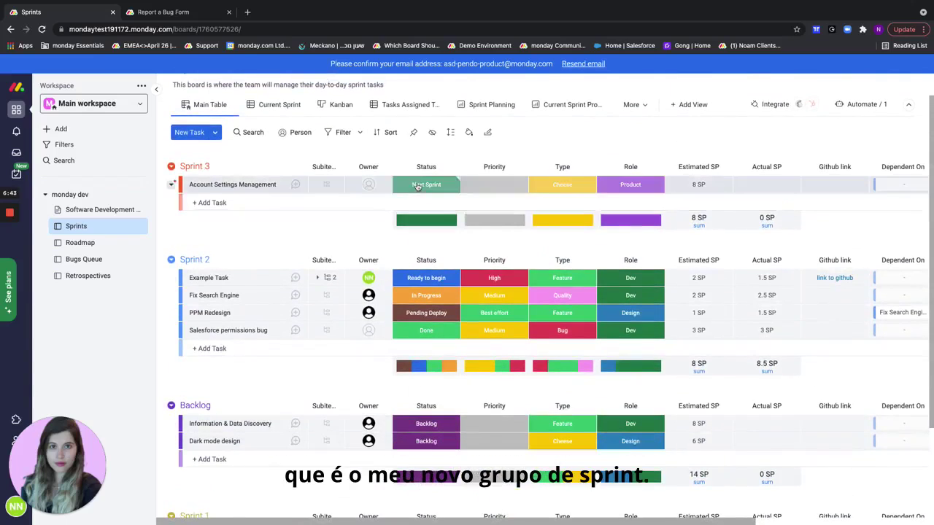
Set the status of the backlog tasks Information & Data Discovery and Dark mode design to Next Sprint
scroll(427, 430, down, 1)
click(426, 422)
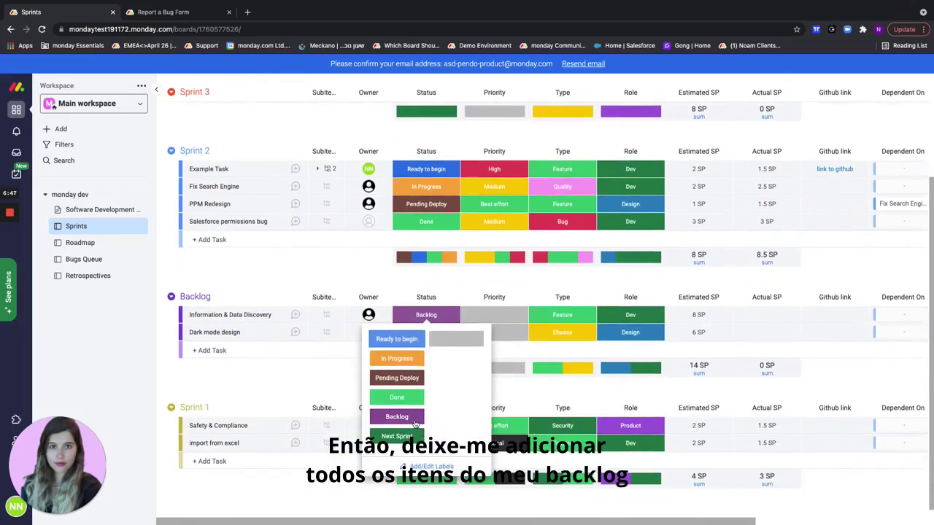
click(397, 436)
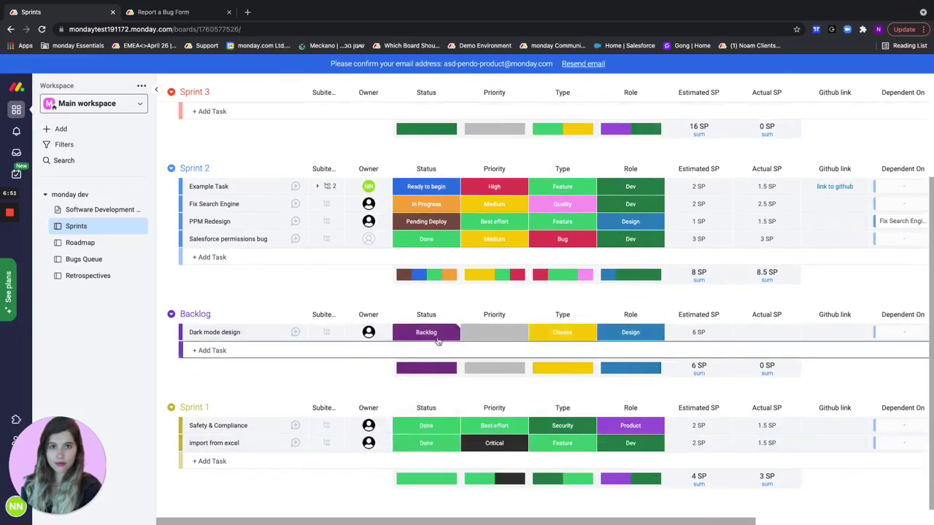
click(442, 335)
click(397, 454)
scroll(352, 350, up, 3)
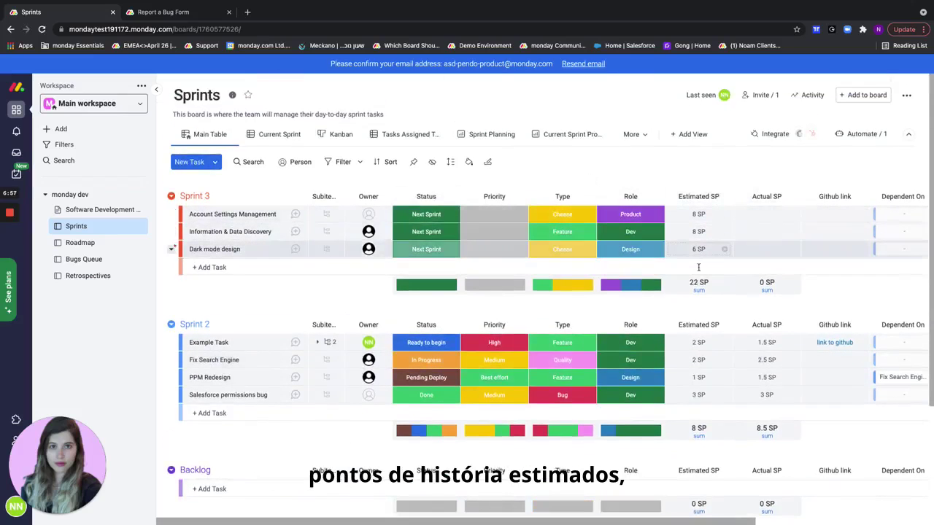
Set the Sprint 3 priorities: Account Settings Management to High, Information & Data Discovery to Best effort, and Dark mode design to Low
click(498, 213)
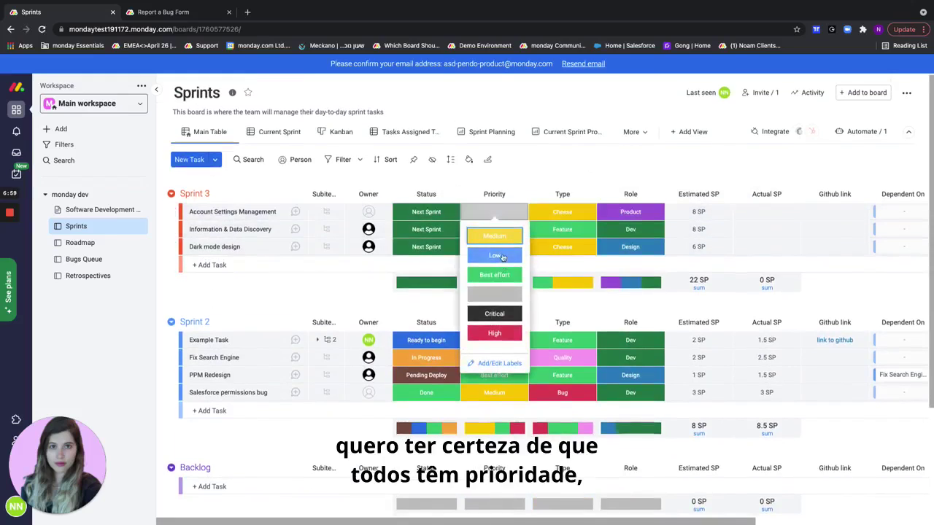
click(495, 333)
click(494, 230)
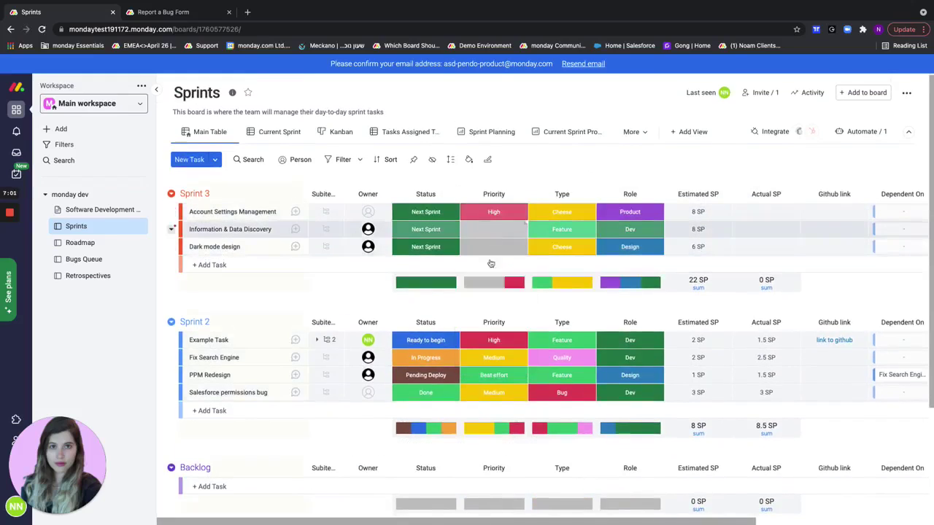
click(495, 293)
click(482, 249)
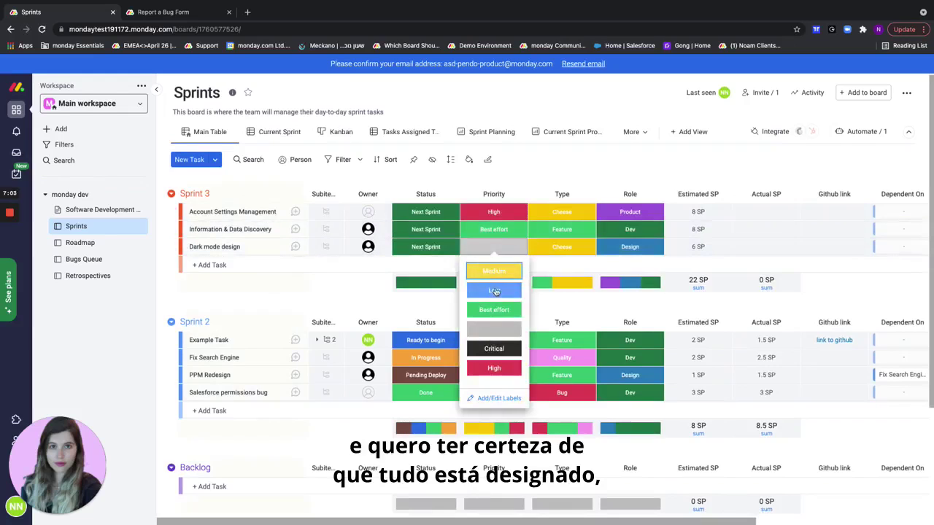
click(494, 290)
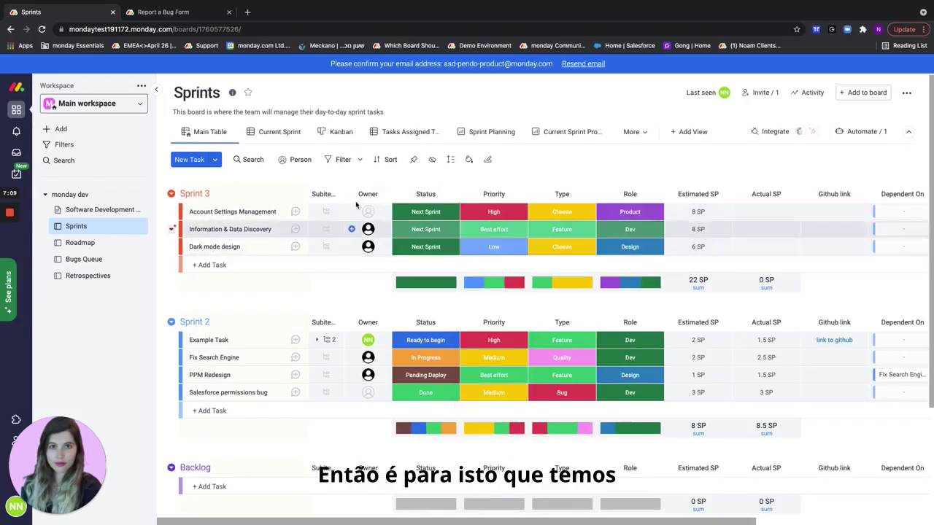
Examine the Sprint Planning dashboard's planned story points and the estimated points per owner in the Capacity Planning chart
click(477, 133)
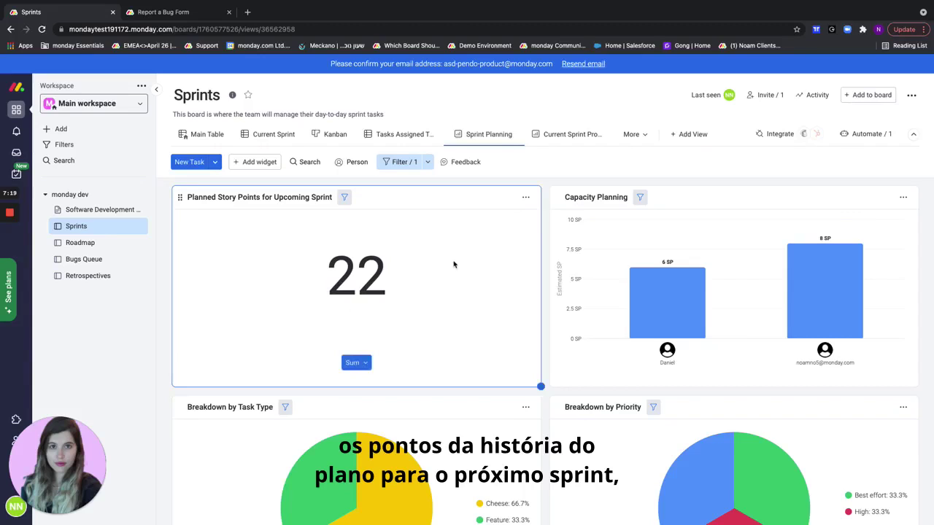
mouse_move(882, 280)
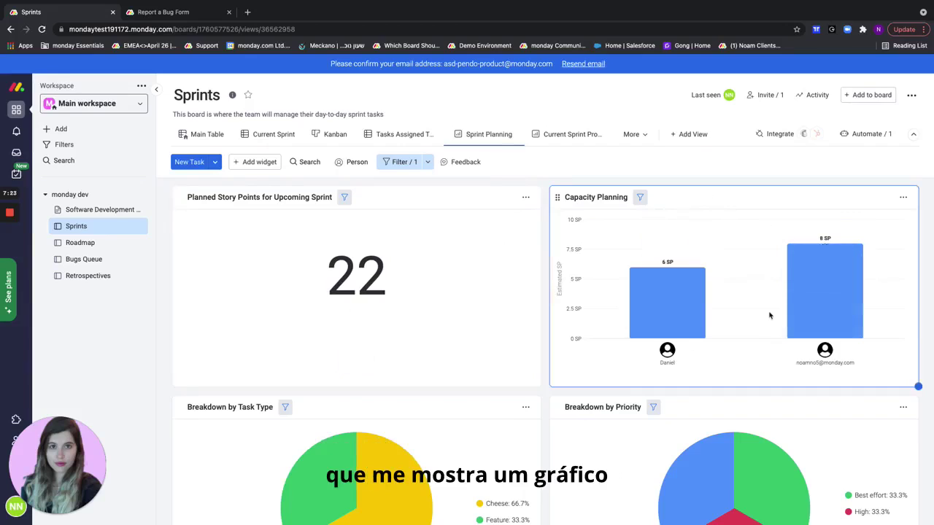
mouse_move(861, 310)
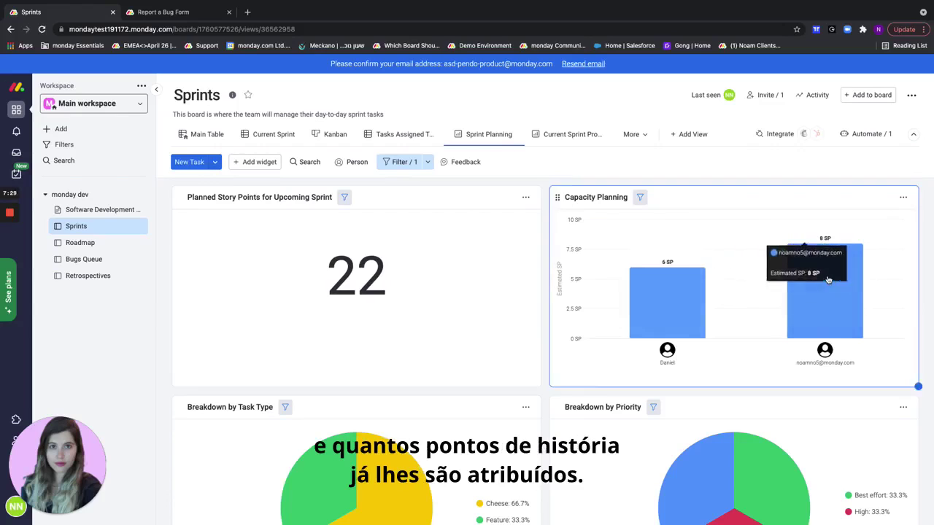
mouse_move(666, 319)
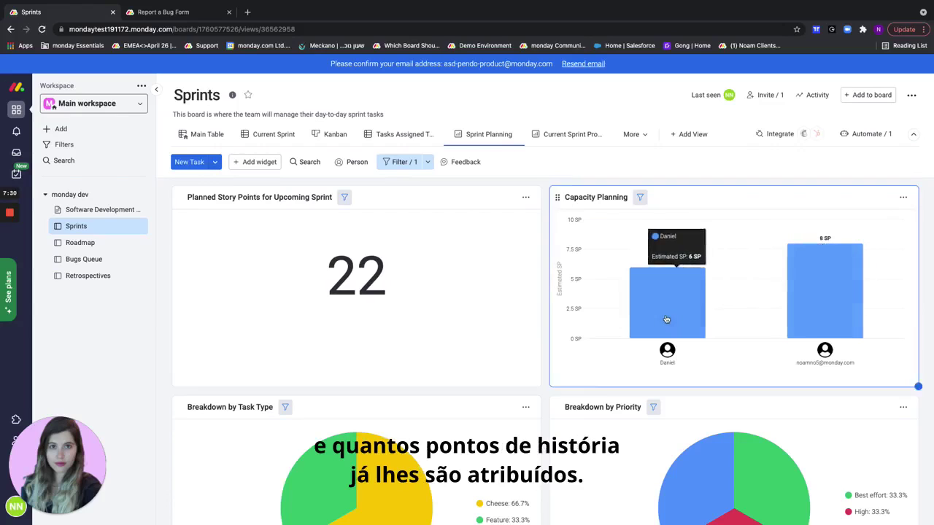
Define a benchmark line in the Capacity Planning chart's settings with value 5, labelled with the first team member's name
click(904, 199)
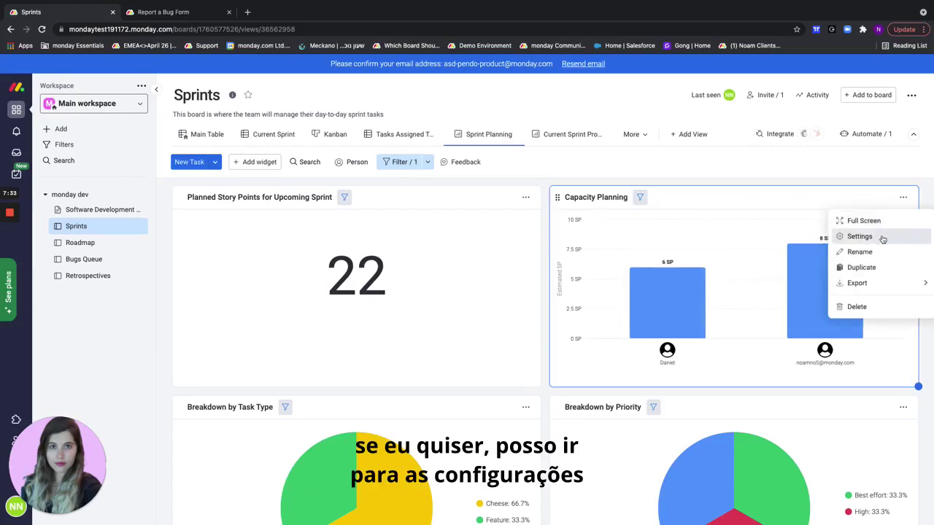
click(859, 236)
scroll(809, 423, down, 1)
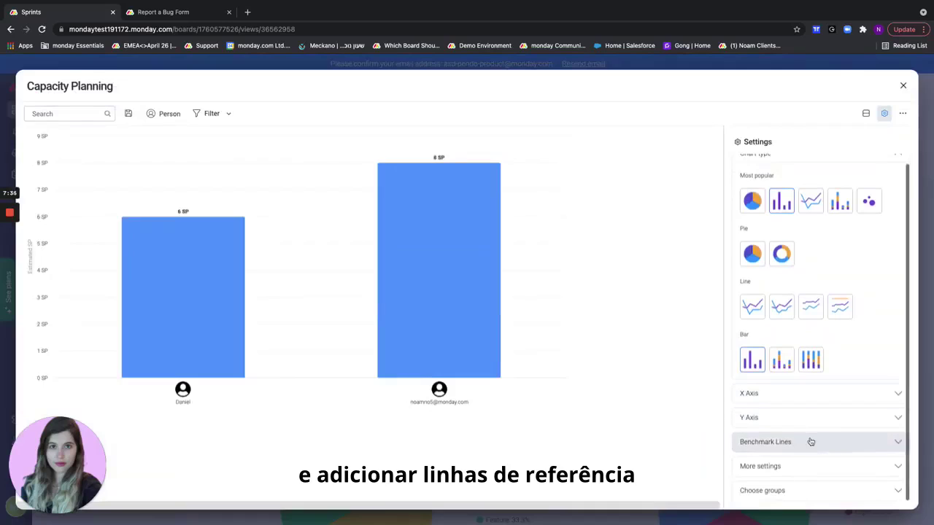
click(811, 441)
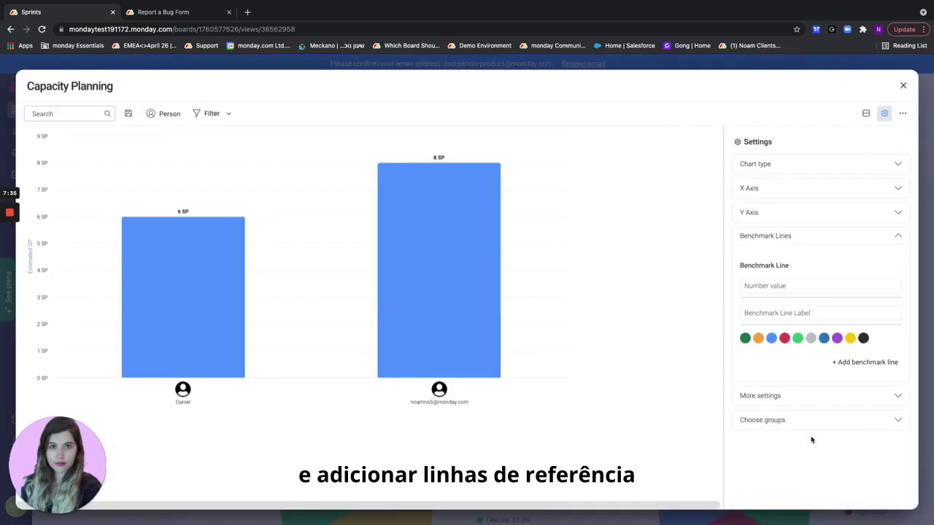
click(786, 288)
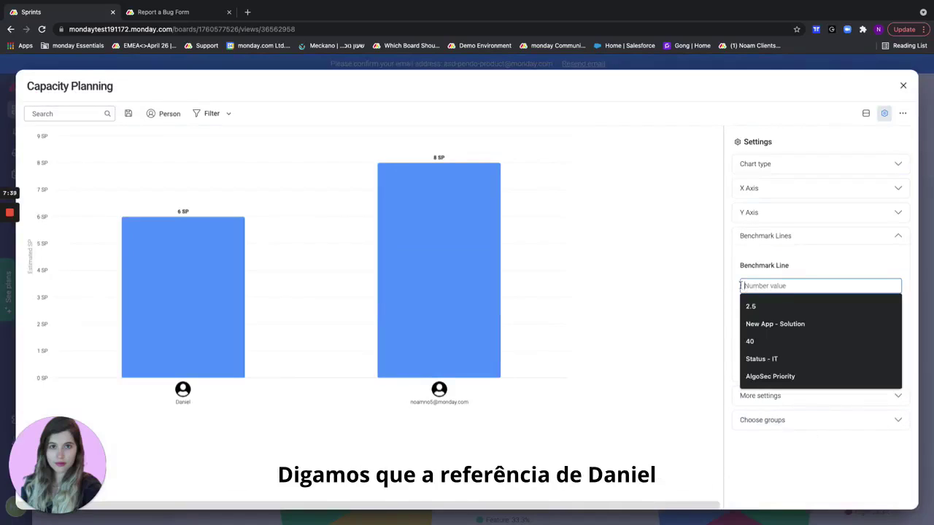
click(770, 313)
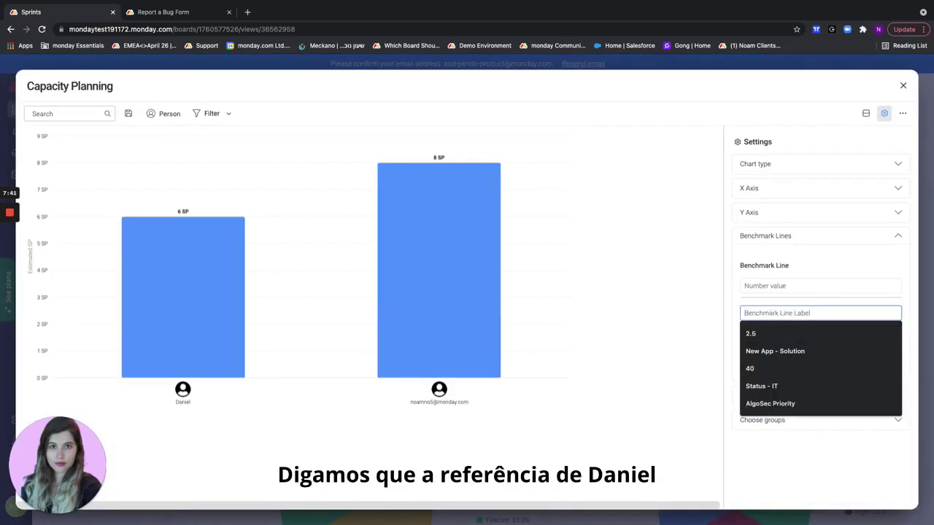
text(daniel)
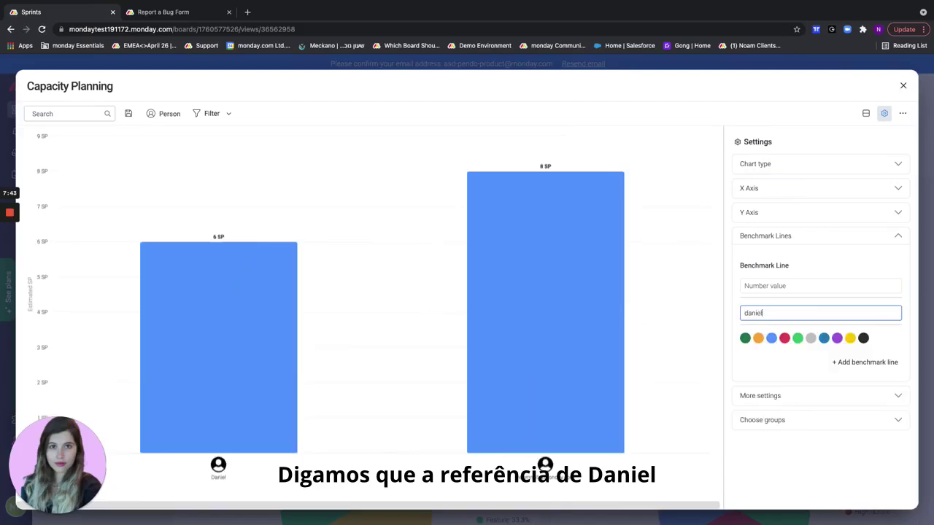
click(782, 286)
text(5)
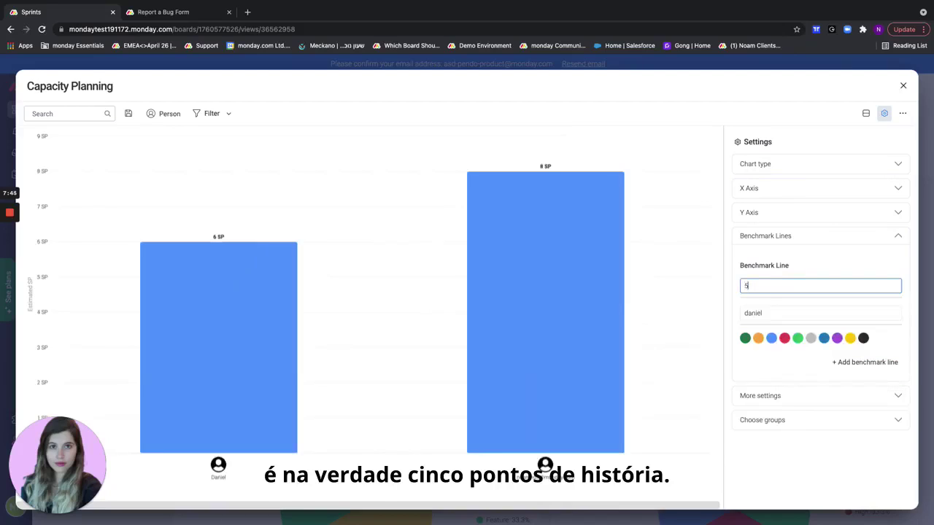
Add a second benchmark line with value 6 and label "user2" to the Capacity Planning chart, and close its settings
click(865, 362)
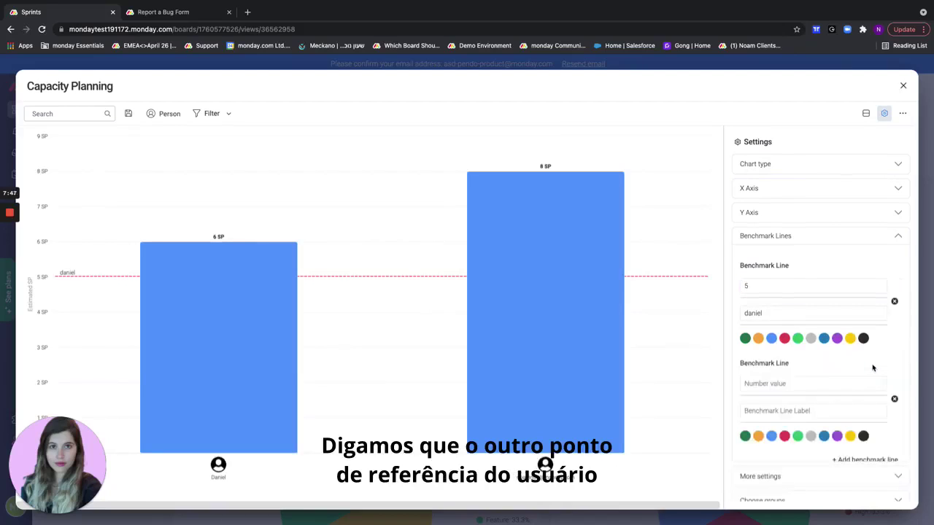
click(795, 385)
click(788, 378)
click(789, 382)
text(6)
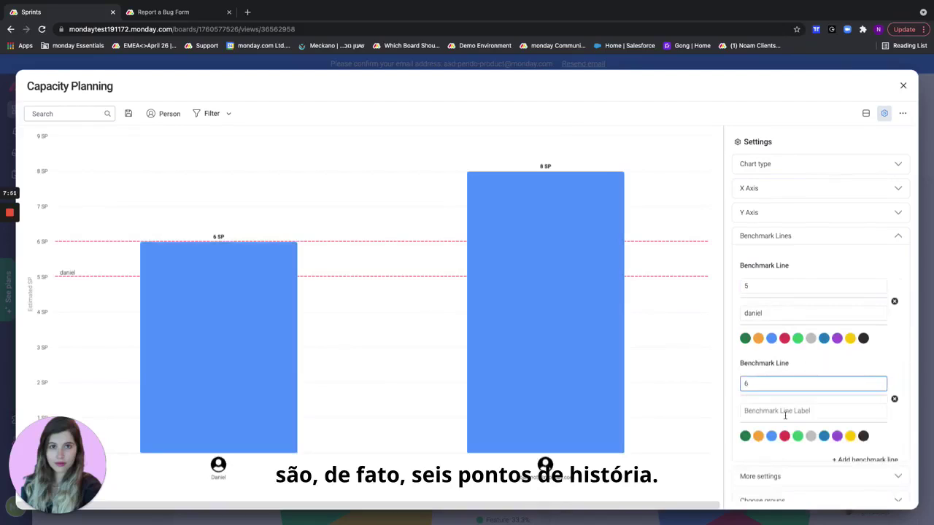
click(786, 410)
text(user2)
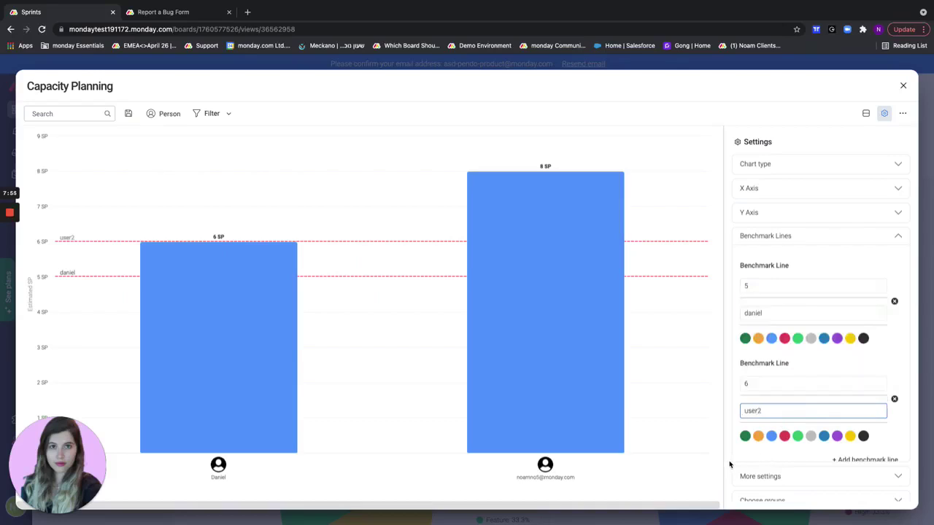
click(904, 86)
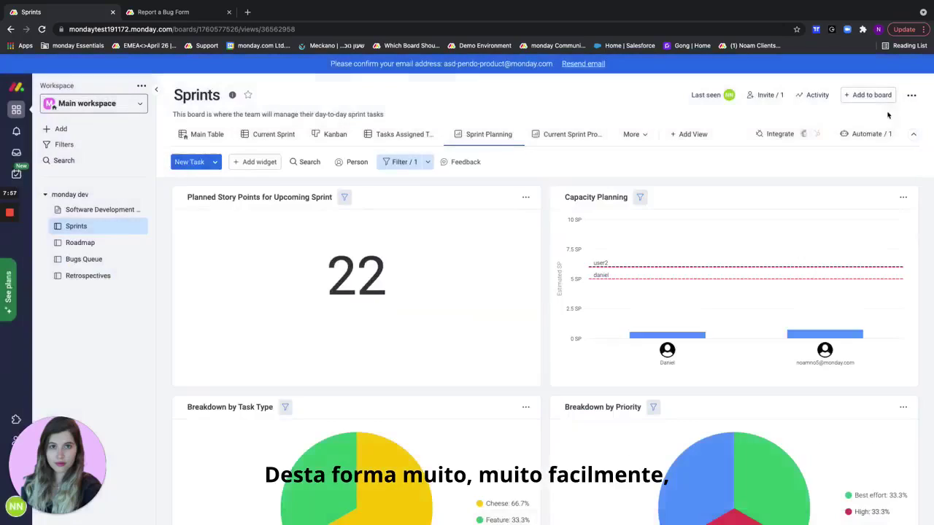
Compare each owner's estimated story points with the benchmark lines, and return to the Sprints board's main table
mouse_move(696, 276)
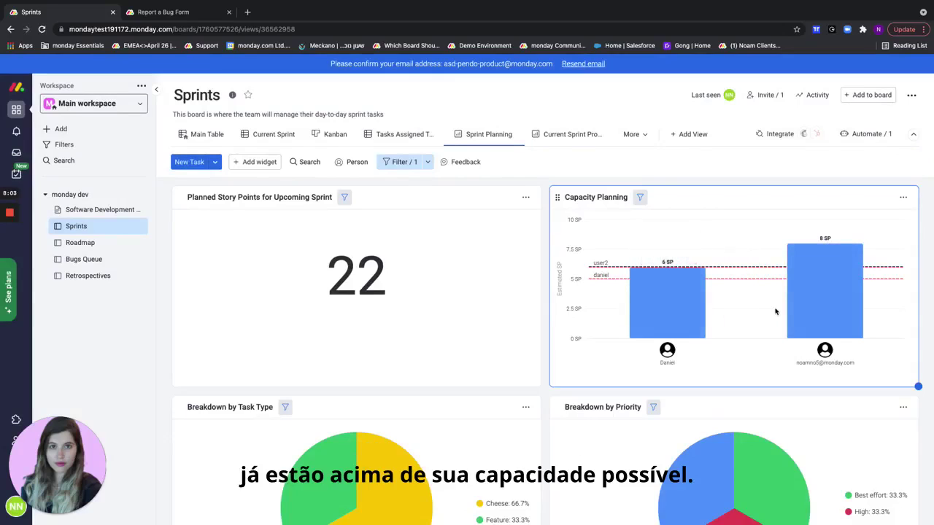
click(202, 136)
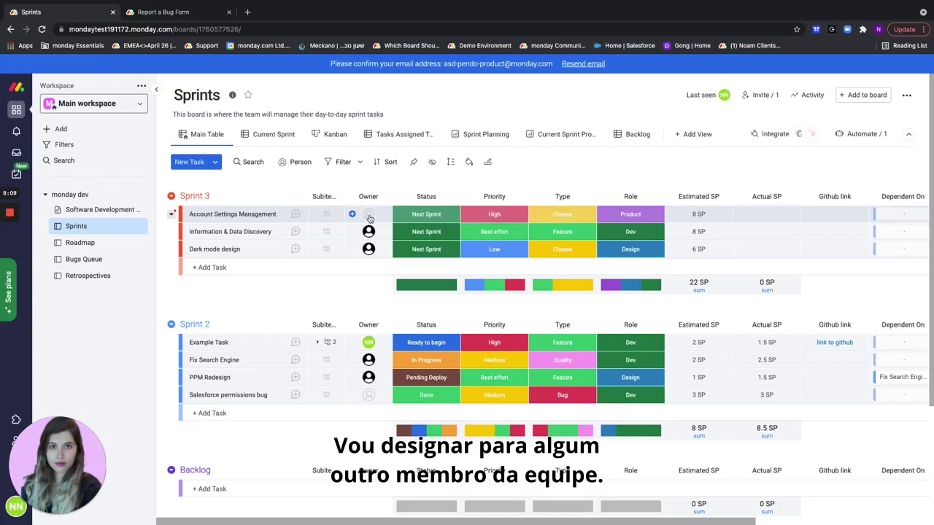
Assign the Account Settings Management task in Sprint 3 to the second listed team member, and reopen the Sprint Planning dashboard
click(369, 216)
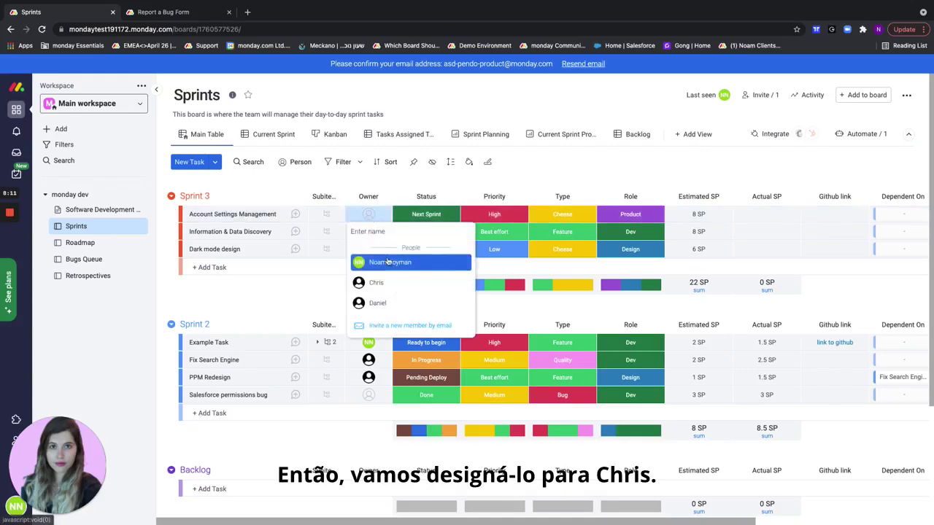
click(394, 286)
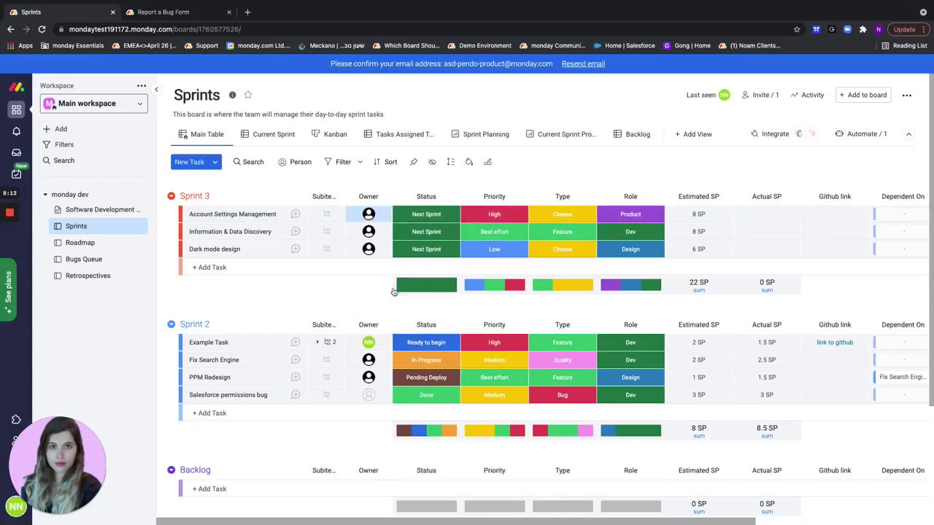
click(485, 134)
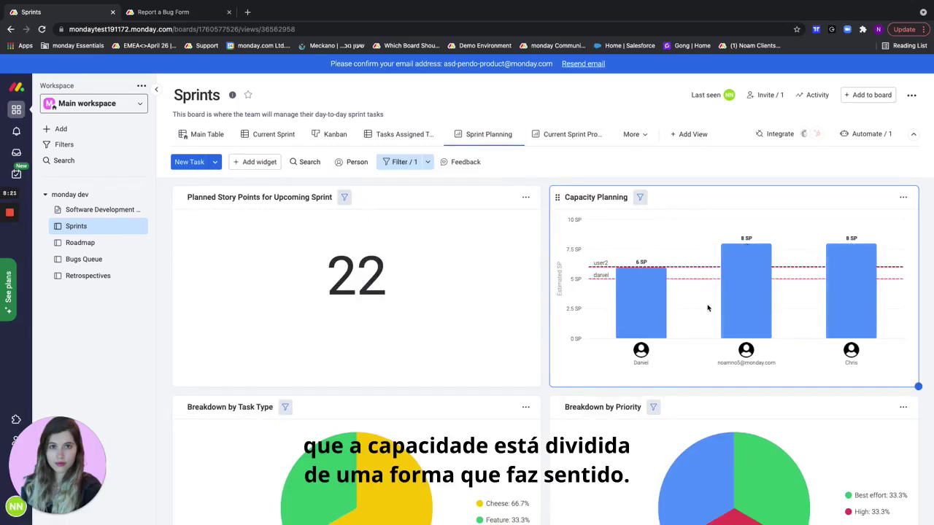
Examine the Sprint Planning dashboard's capacity chart, task type and priority breakdowns, and the Upcoming Sprint Tasks table
scroll(708, 308, down, 1)
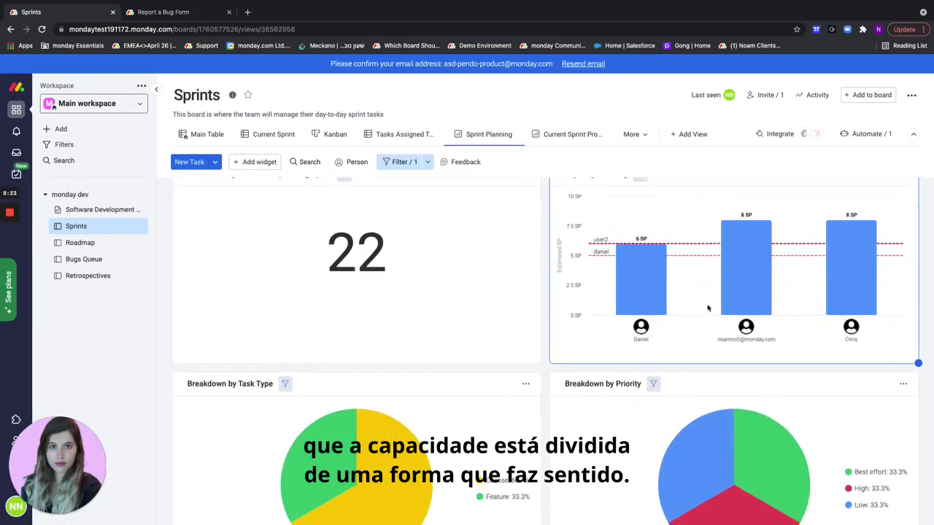
scroll(707, 308, down, 5)
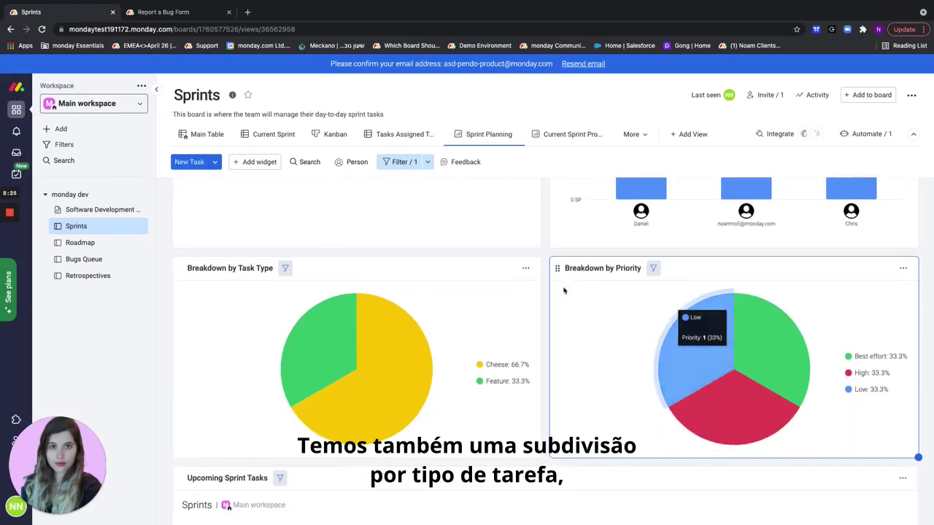
scroll(642, 394, down, 1)
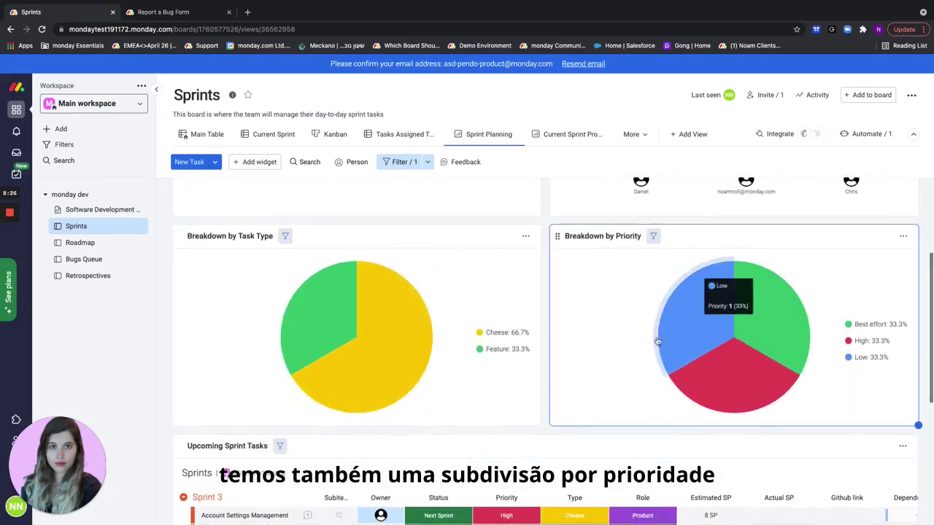
scroll(681, 357, down, 8)
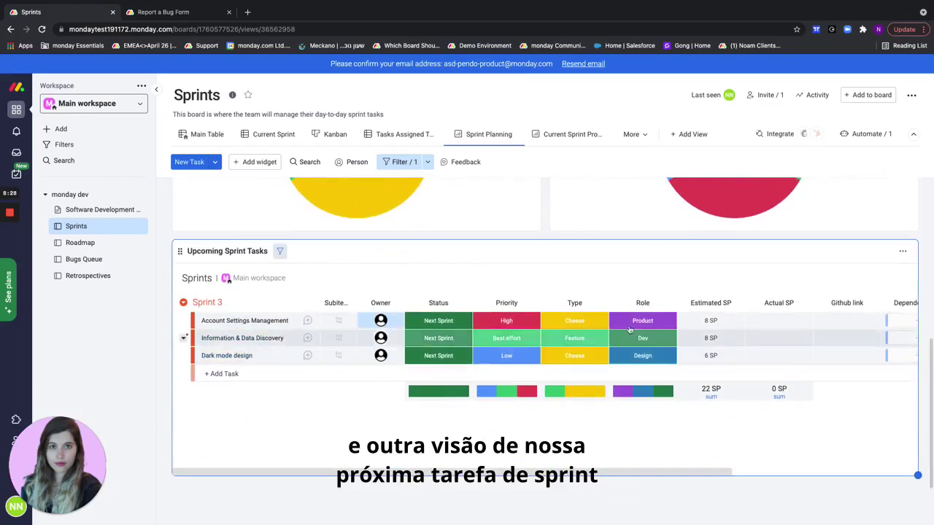
mouse_move(616, 389)
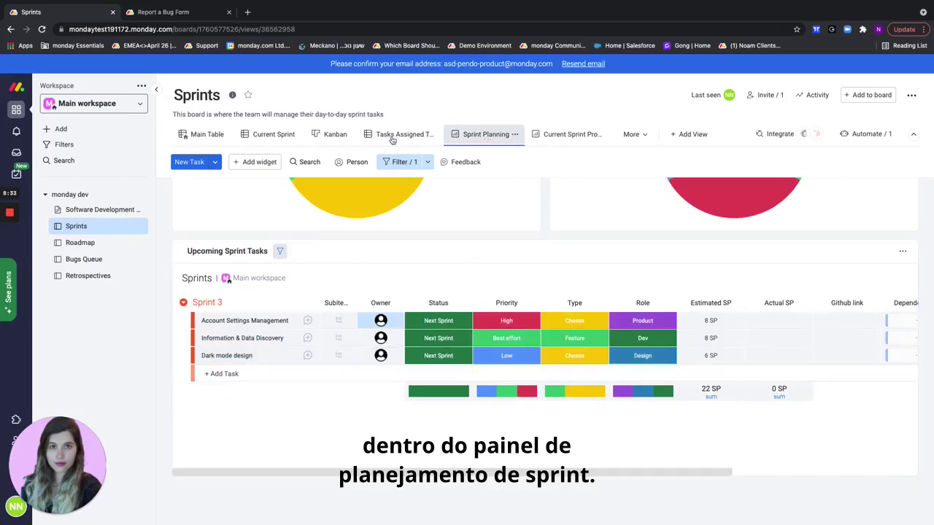
Leave the Sprint Planning dashboard and open the Bugs Queue board's main table
click(202, 135)
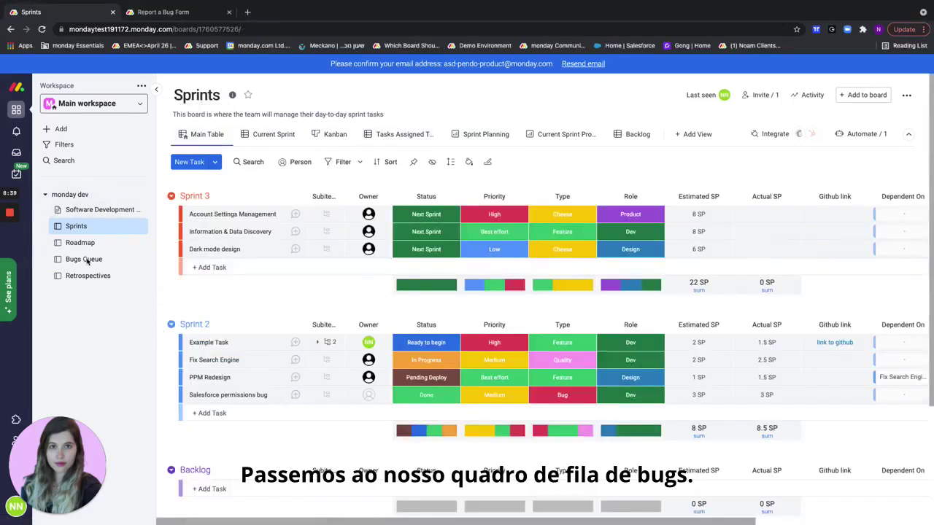
click(86, 261)
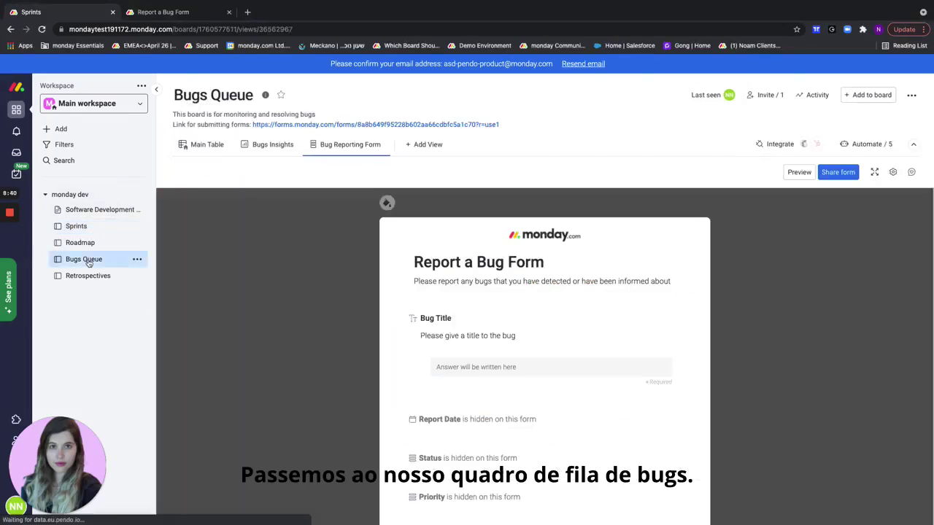
click(196, 145)
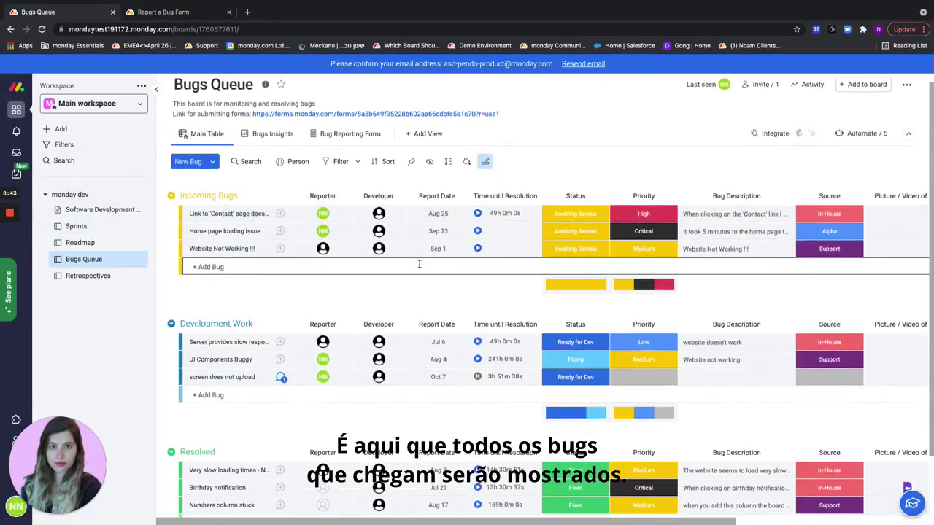
Submit a bug titled "test1" through the Report a Bug Form, and return to the Bugs Queue board
click(183, 13)
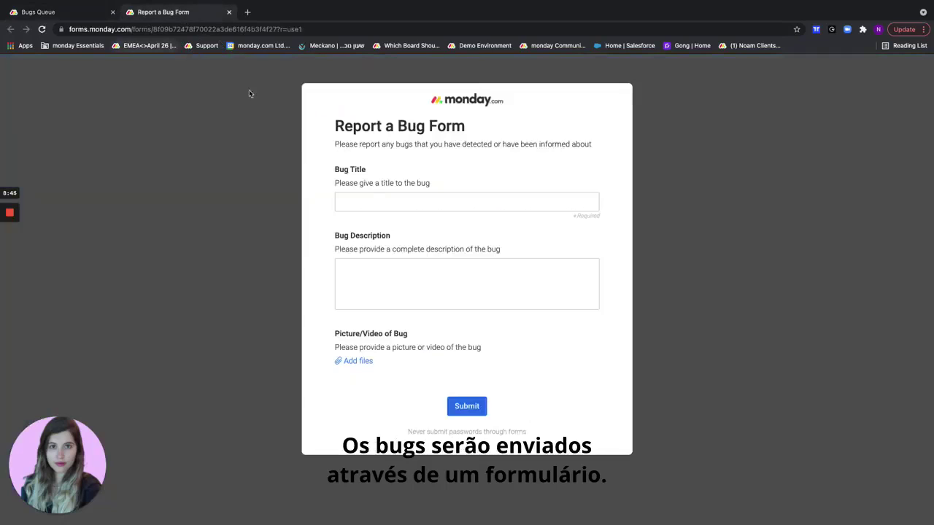
click(373, 195)
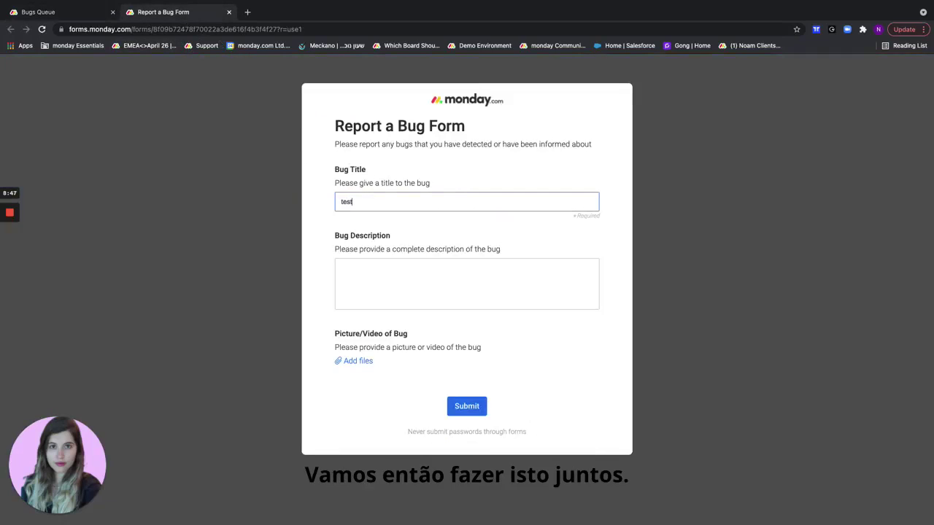
text(test1)
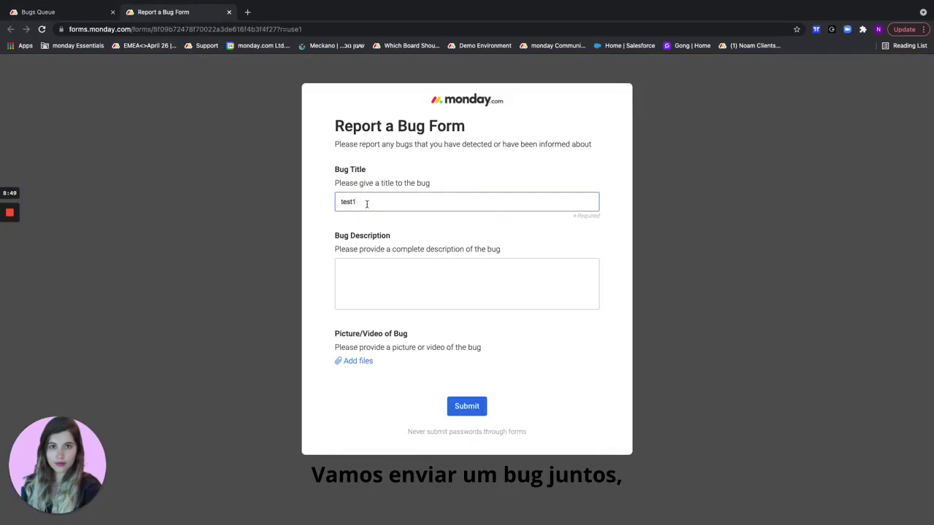
click(463, 405)
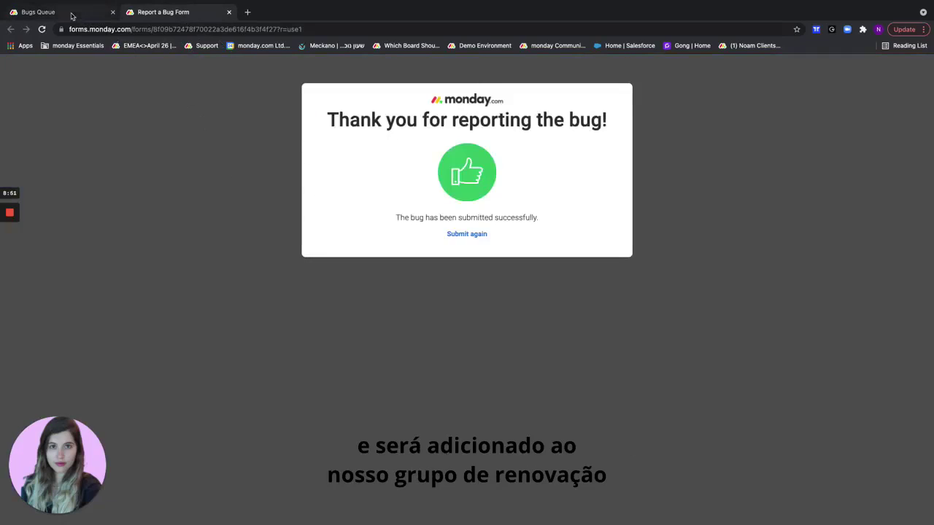
click(69, 13)
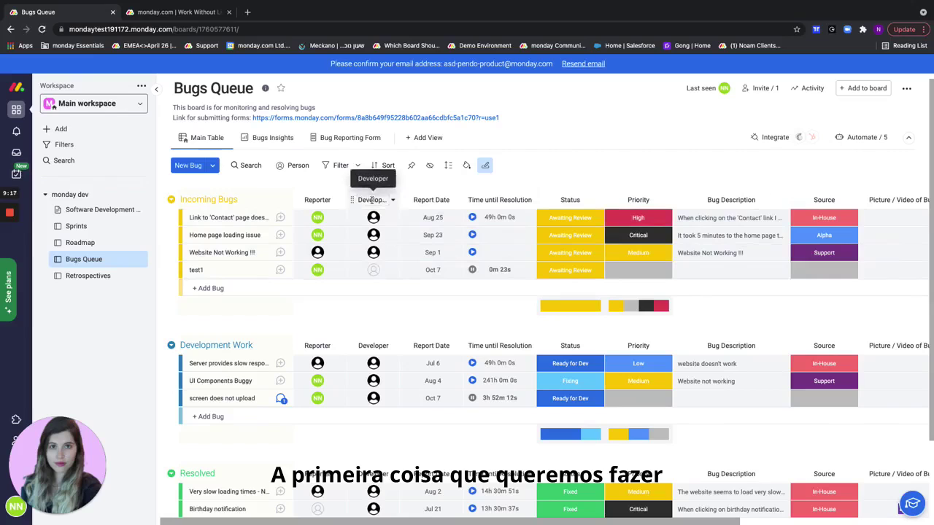
Assign the second listed team member as developer of the test1 bug in the Incoming Bugs group
click(377, 270)
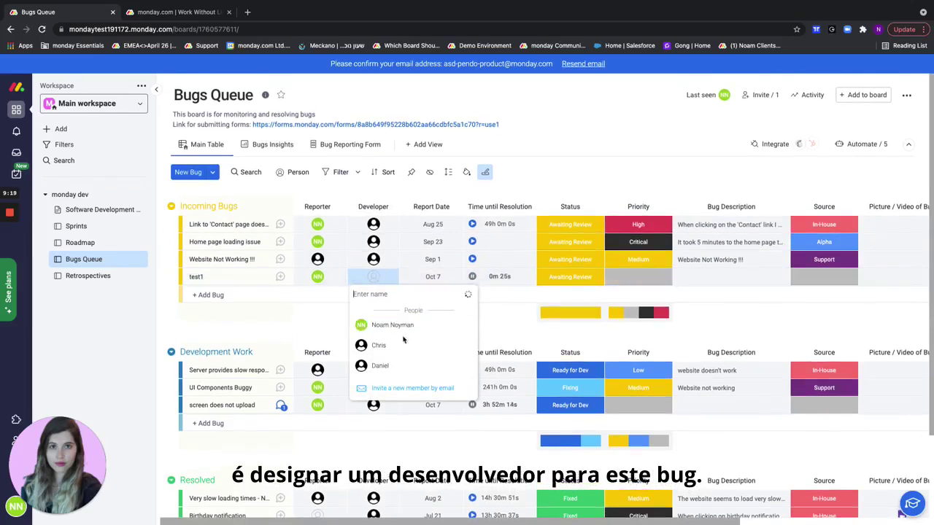
click(409, 338)
click(519, 283)
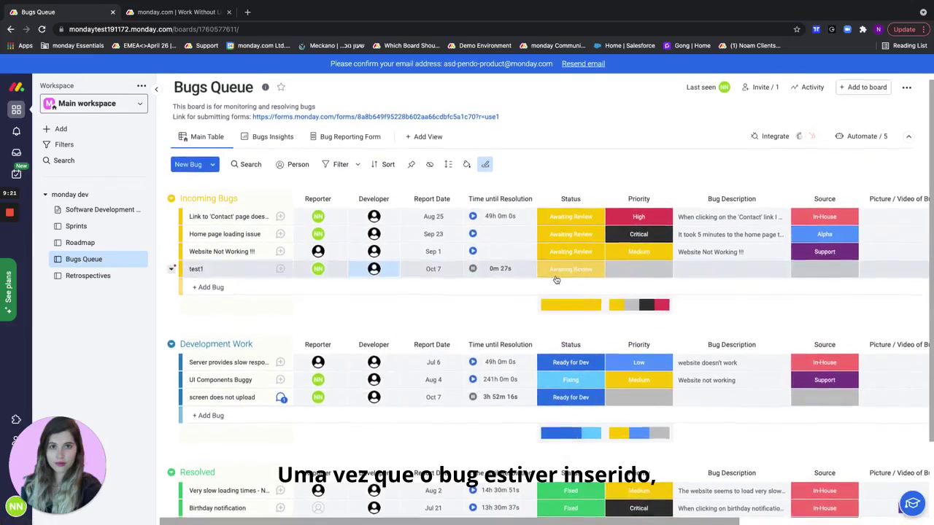
Set the test1 bug's priority to High and its status to Ready for Dev
click(639, 273)
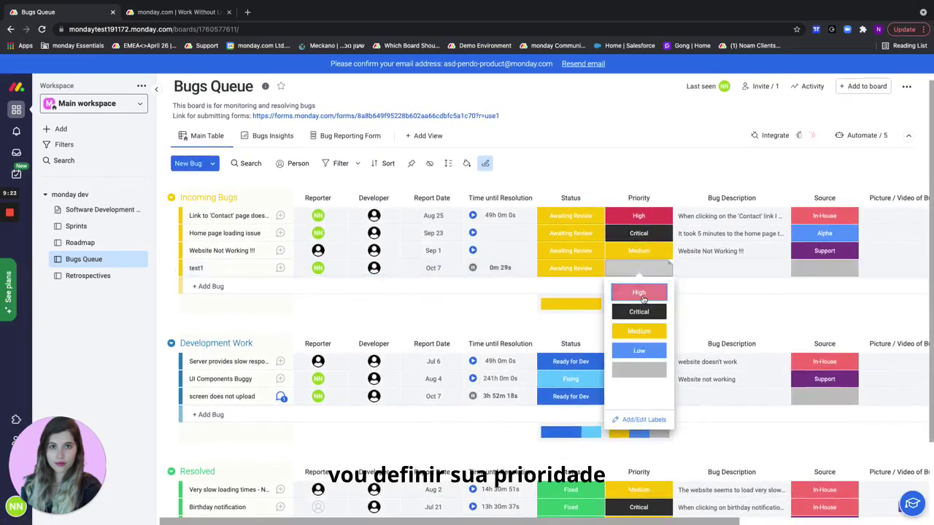
click(639, 292)
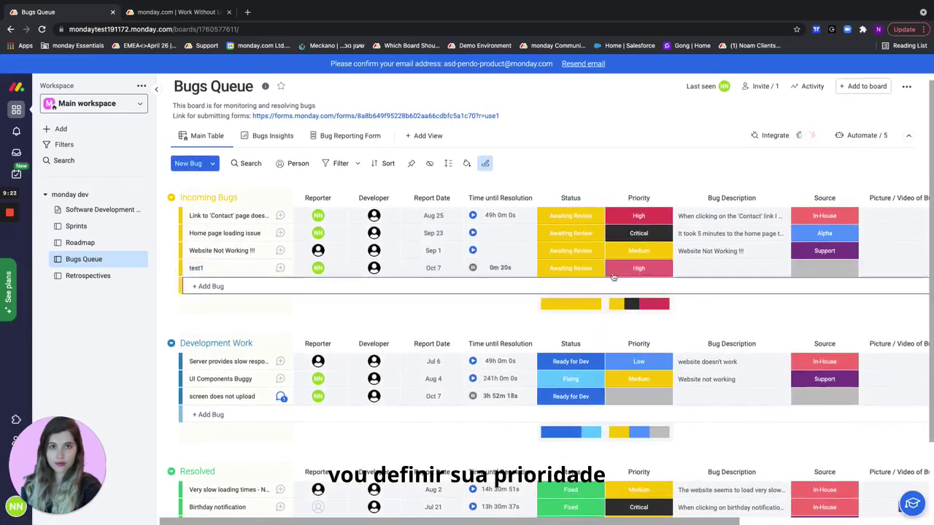
click(571, 268)
click(552, 315)
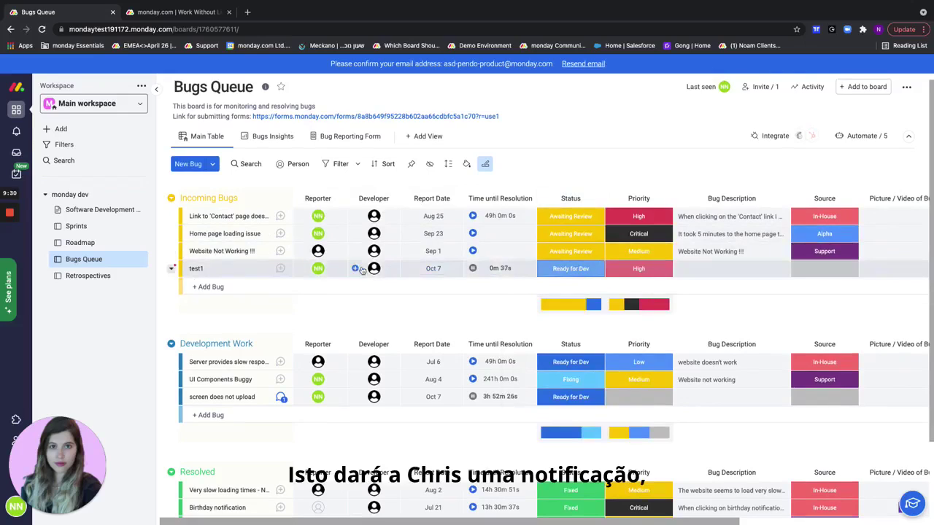
Review the bugs in the Incoming Bugs, Development Work and Resolved groups of the Bugs Queue board
scroll(427, 306, down, 1)
scroll(427, 306, down, 3)
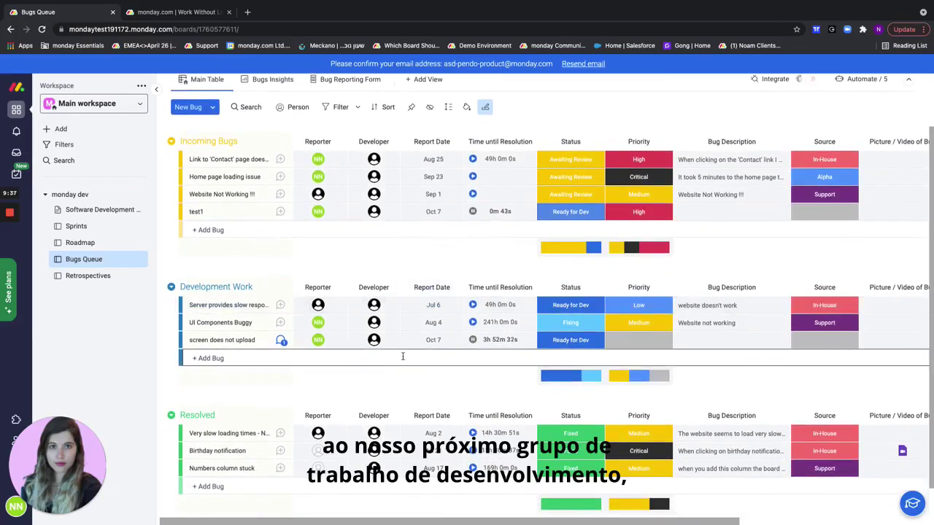
scroll(402, 357, down, 2)
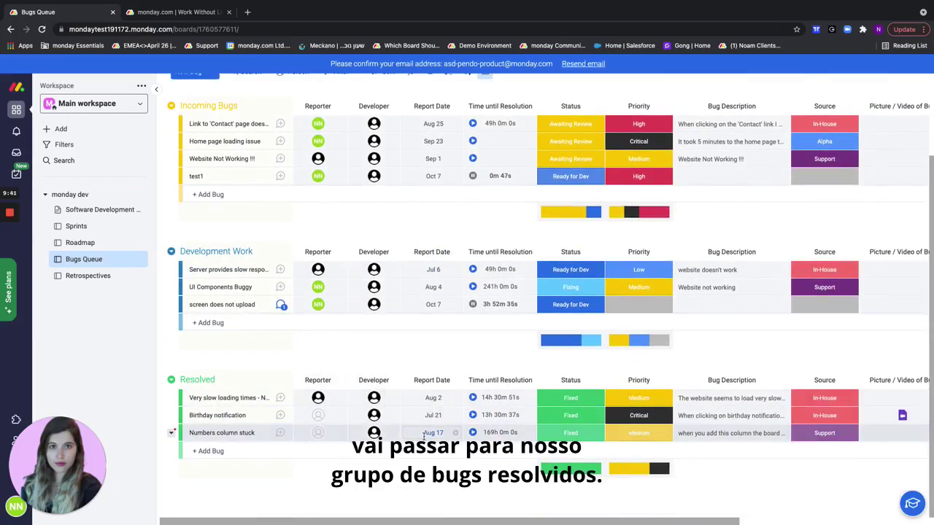
scroll(424, 436, up, 3)
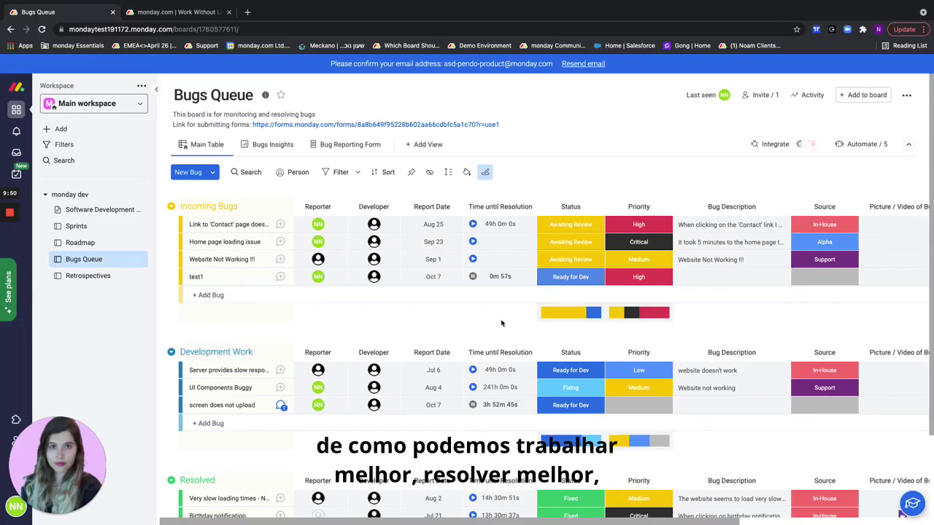
scroll(502, 323, down, 1)
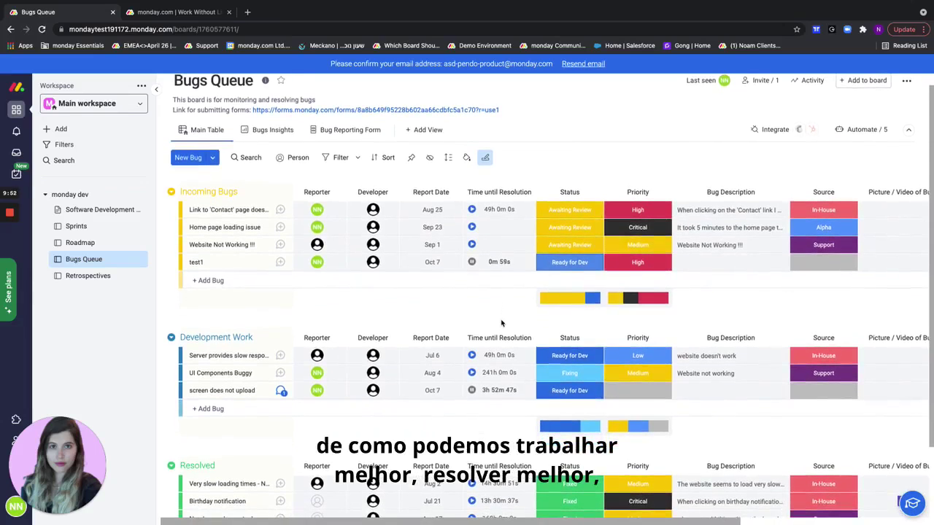
scroll(501, 323, down, 2)
scroll(501, 321, up, 3)
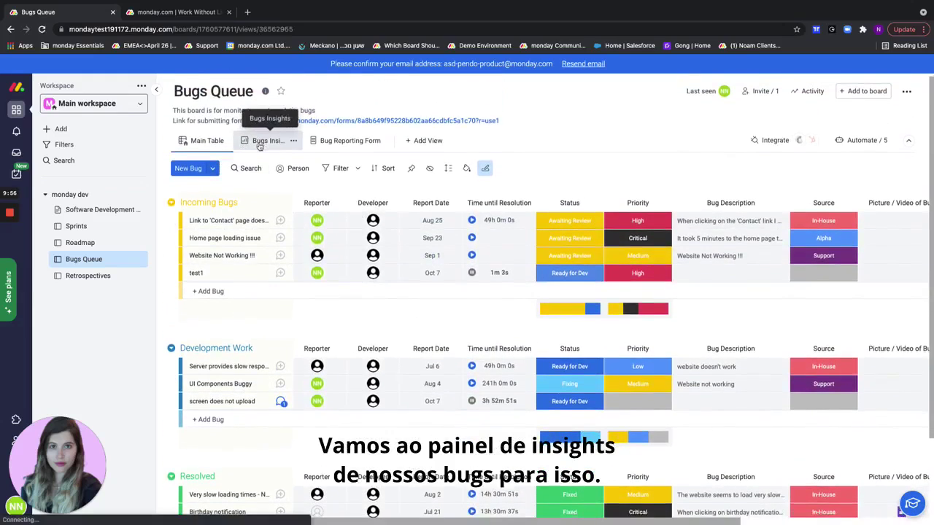
Examine the open bugs and the breakdowns by priority and source on the Bugs Insights dashboard
click(260, 145)
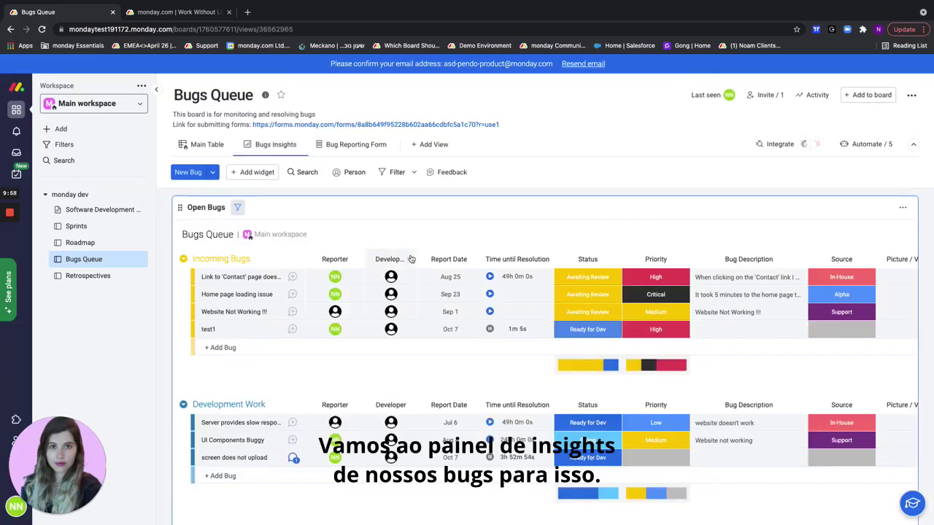
scroll(605, 265, down, 1)
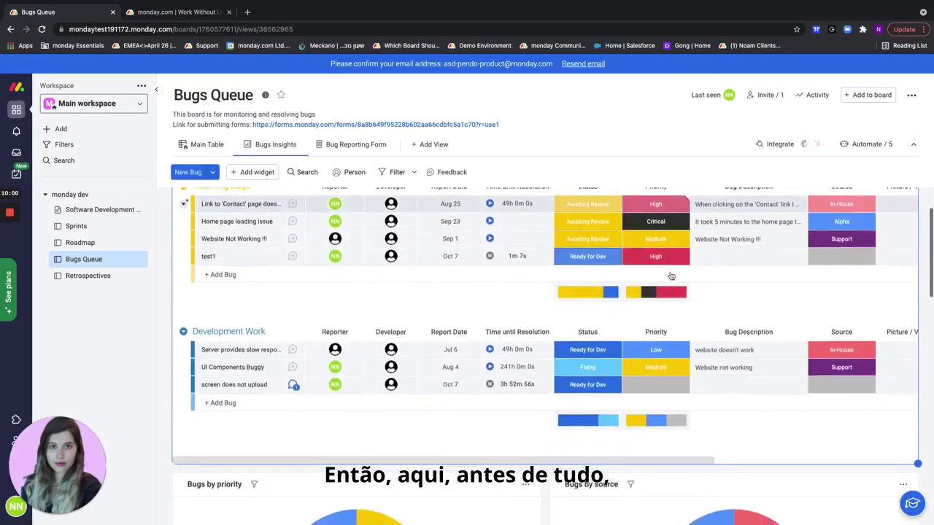
scroll(606, 265, up, 1)
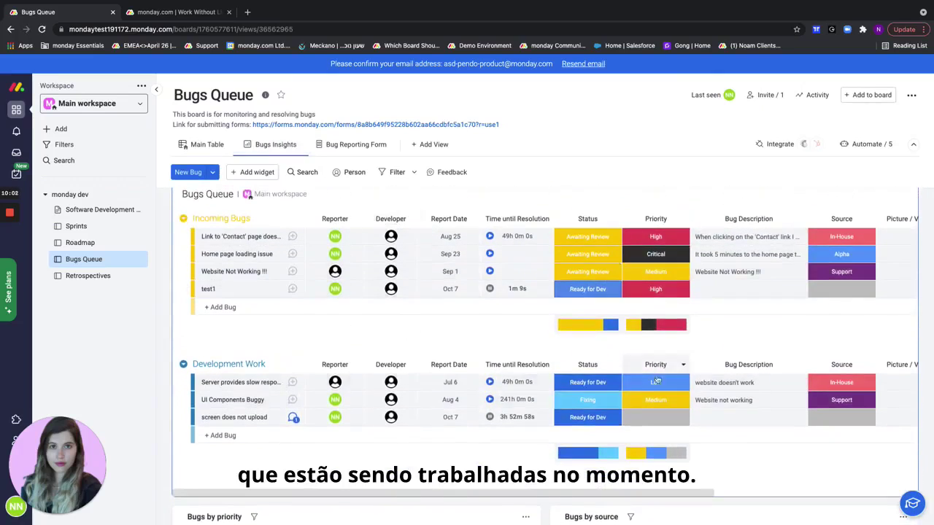
scroll(703, 389, down, 4)
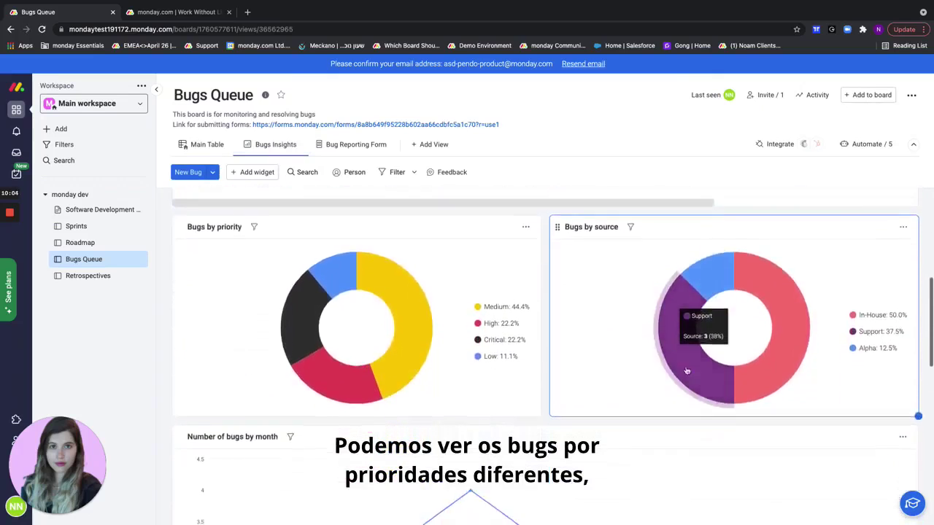
mouse_move(759, 328)
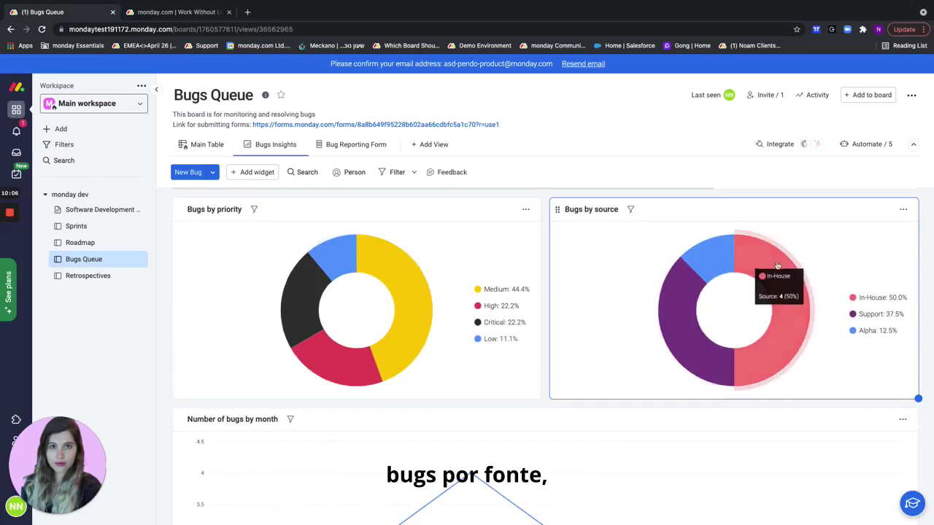
scroll(763, 331, down, 1)
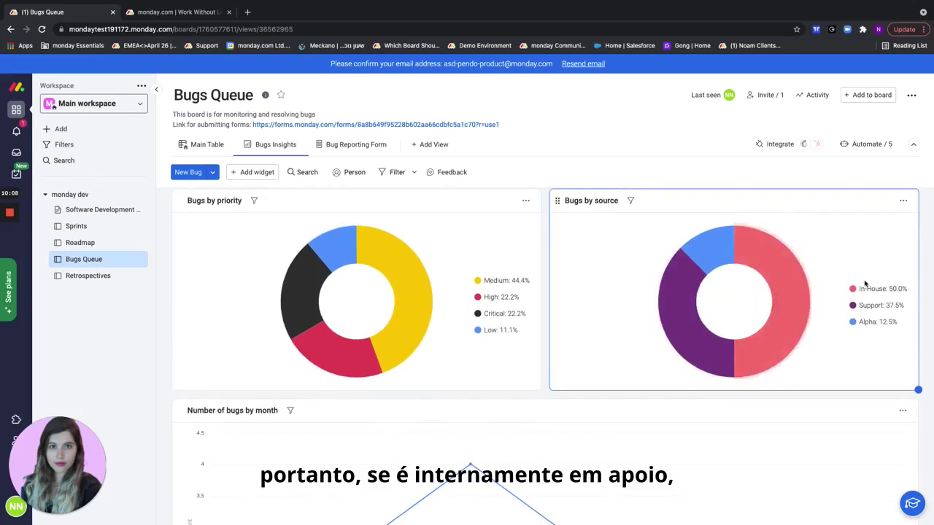
Examine the monthly bug count and compare the monthly resolution times with the target line on the Bugs Insights dashboard
scroll(862, 324, down, 4)
scroll(817, 350, up, 1)
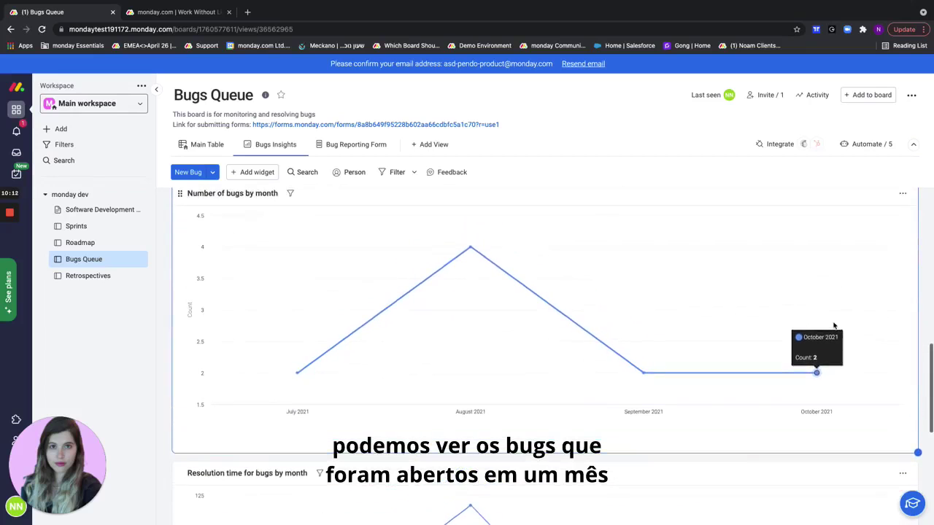
scroll(667, 288, down, 3)
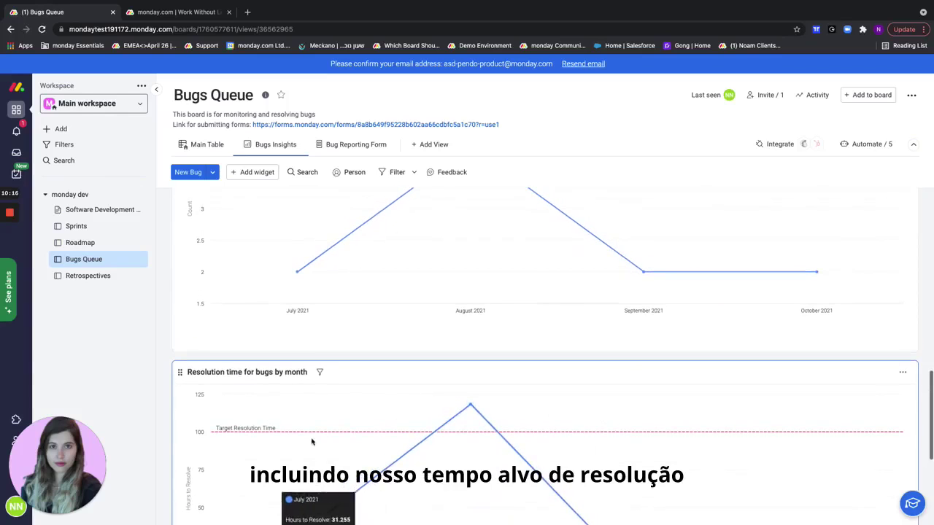
mouse_move(470, 406)
scroll(470, 407, down, 1)
scroll(470, 361, down, 4)
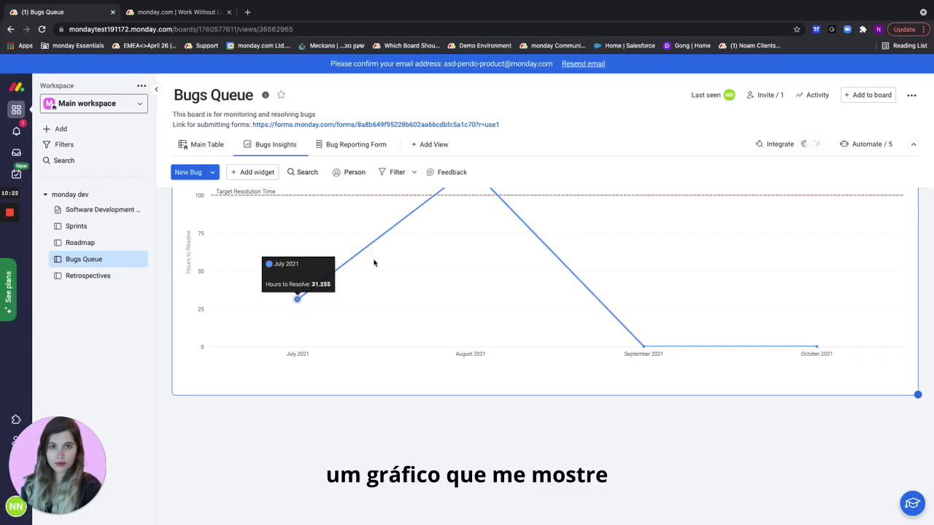
Add a chart widget to the Bugs Insights dashboard
click(252, 173)
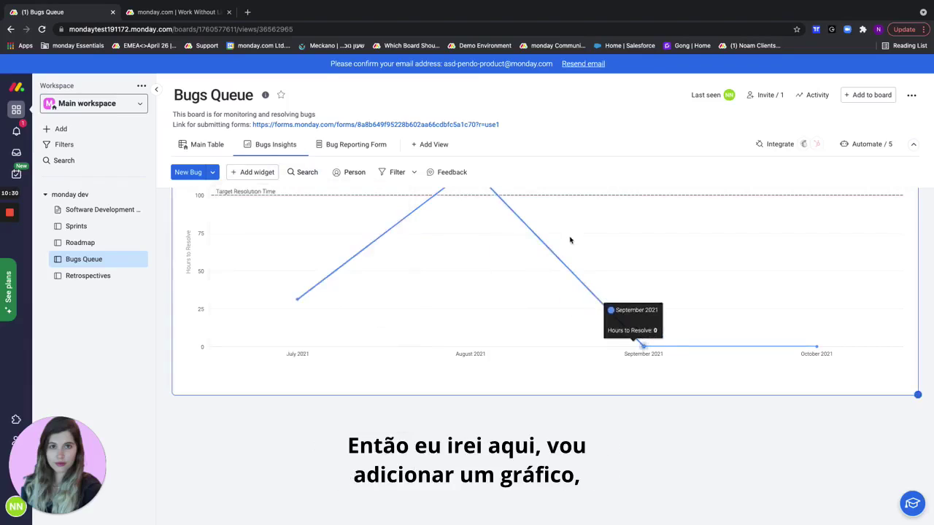
scroll(572, 485, up, 5)
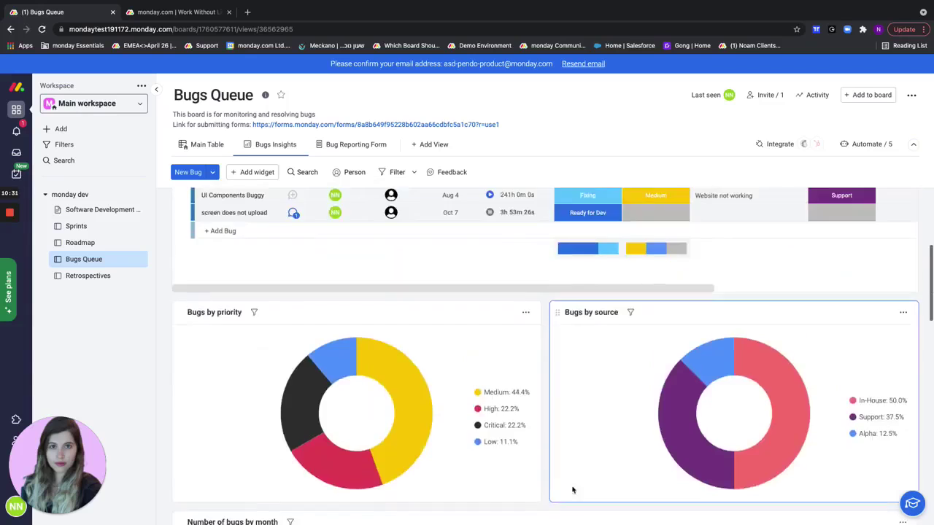
scroll(571, 485, down, 4)
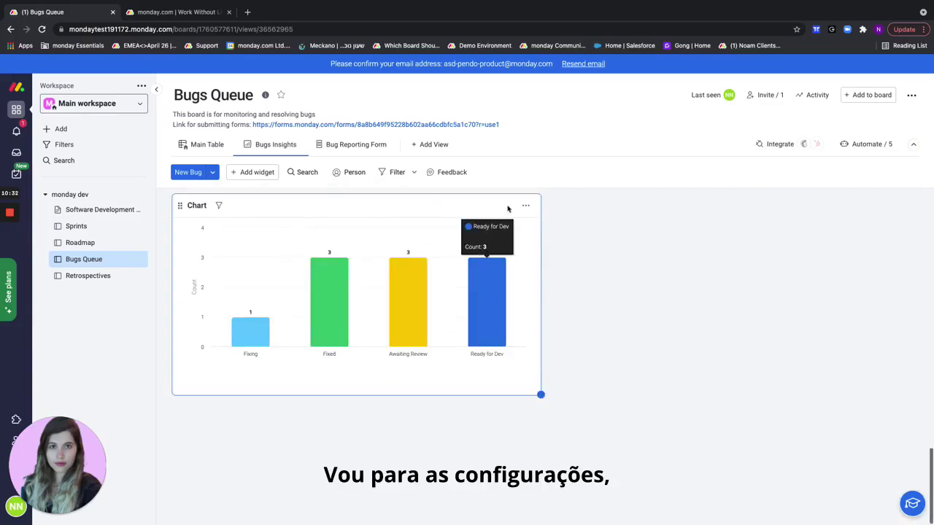
Configure the new chart with Developer on the X axis and Count items on the Y axis
click(525, 205)
click(550, 245)
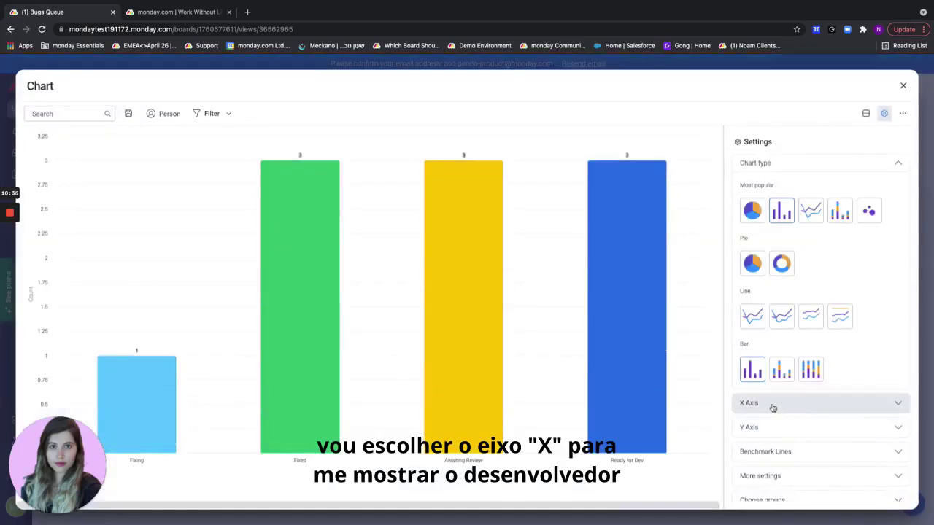
click(773, 408)
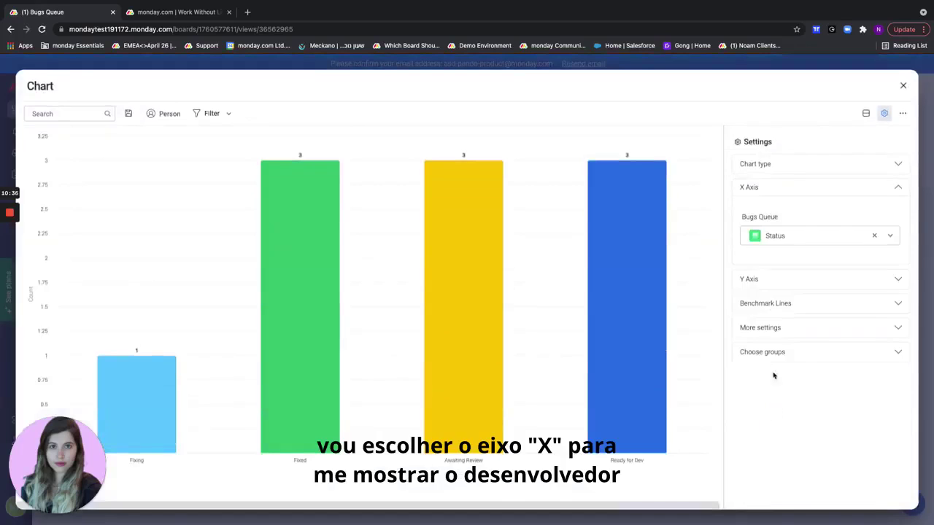
click(767, 241)
click(779, 300)
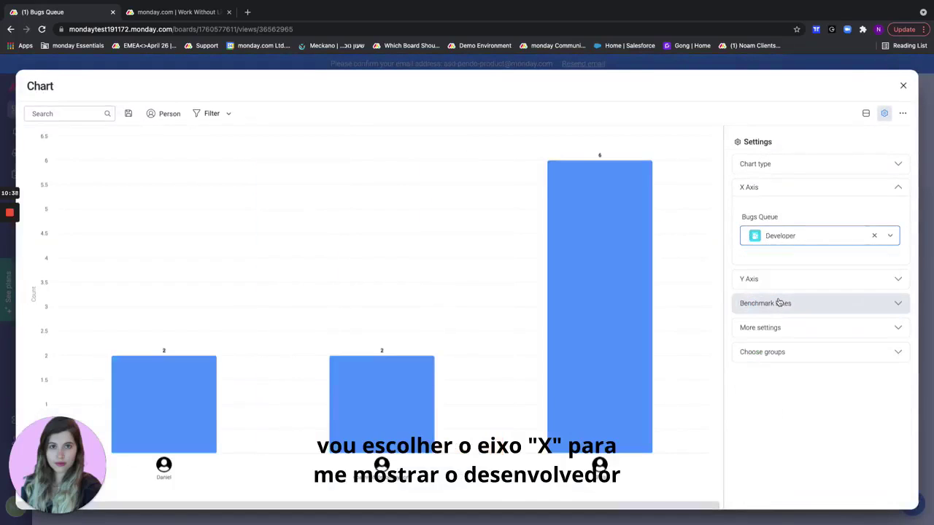
click(772, 278)
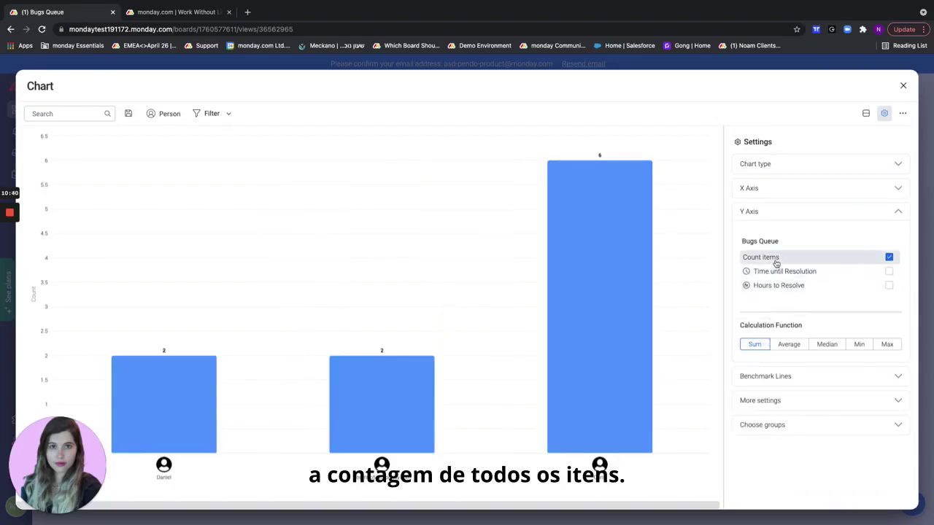
click(904, 87)
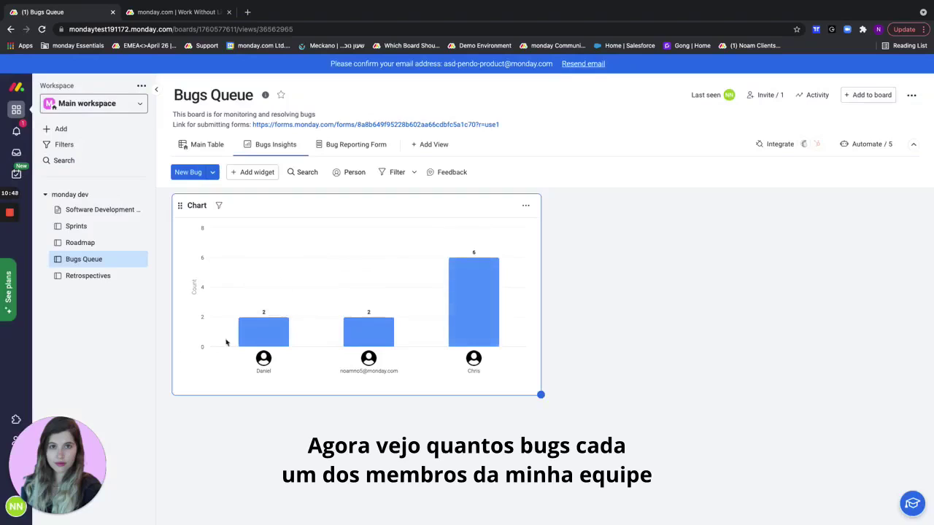
Set the test1 bug's status to Move to Sprints in the Bugs Queue main table
click(182, 144)
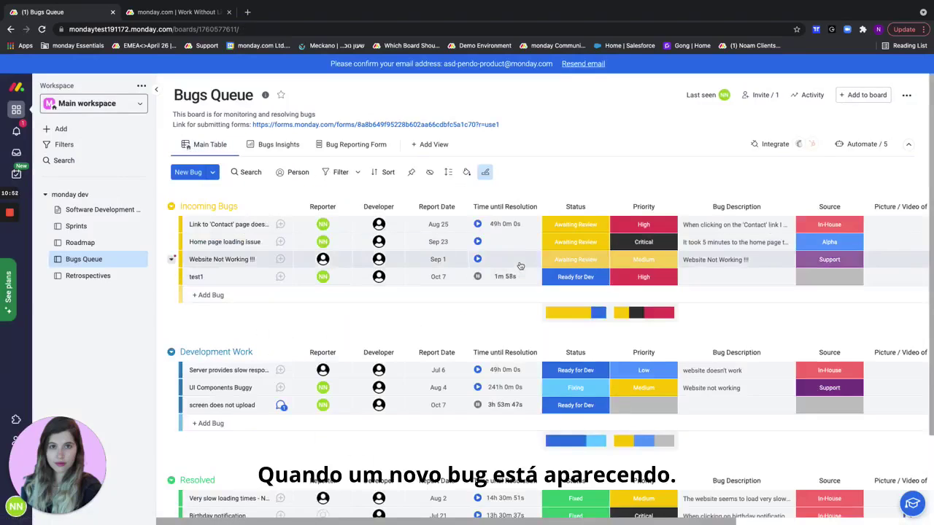
scroll(566, 334, down, 1)
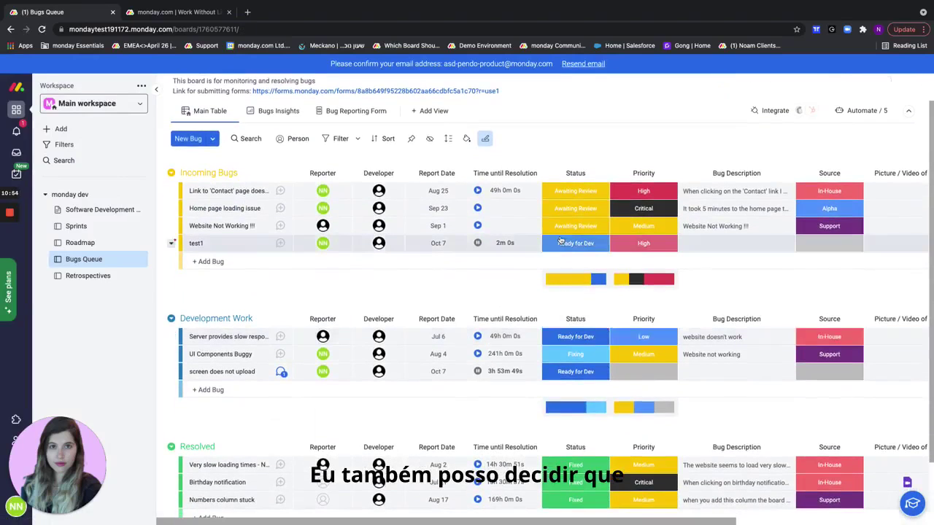
click(567, 243)
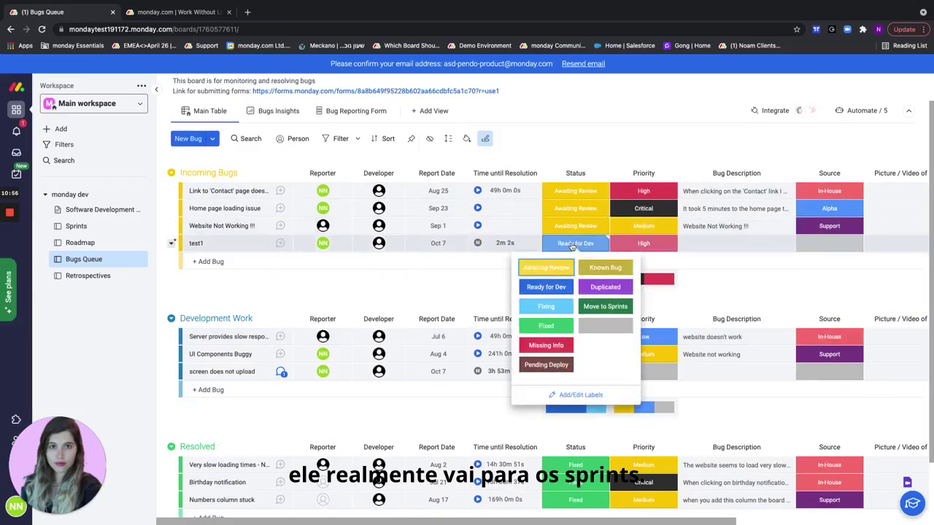
click(593, 310)
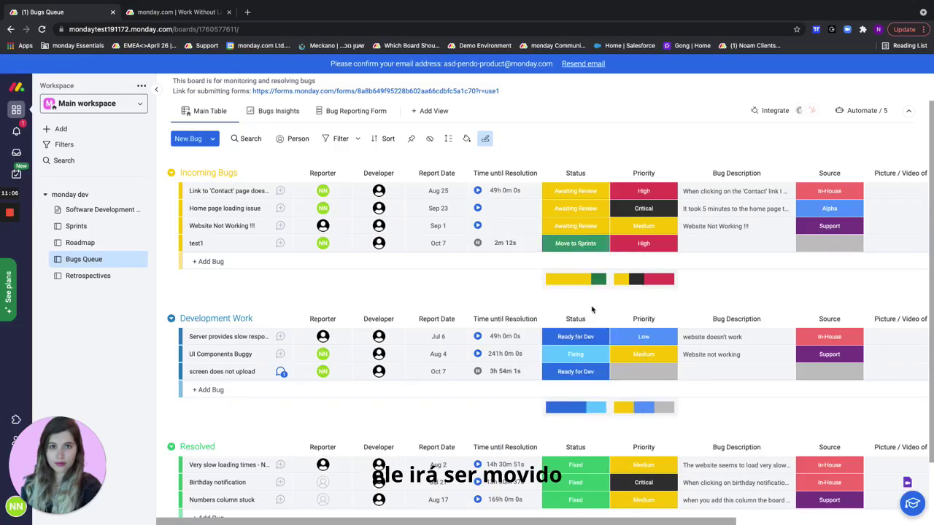
Check the Backlog group on the Sprints board for the test1 bug moved from the Bugs Queue
click(97, 231)
scroll(417, 442, down, 1)
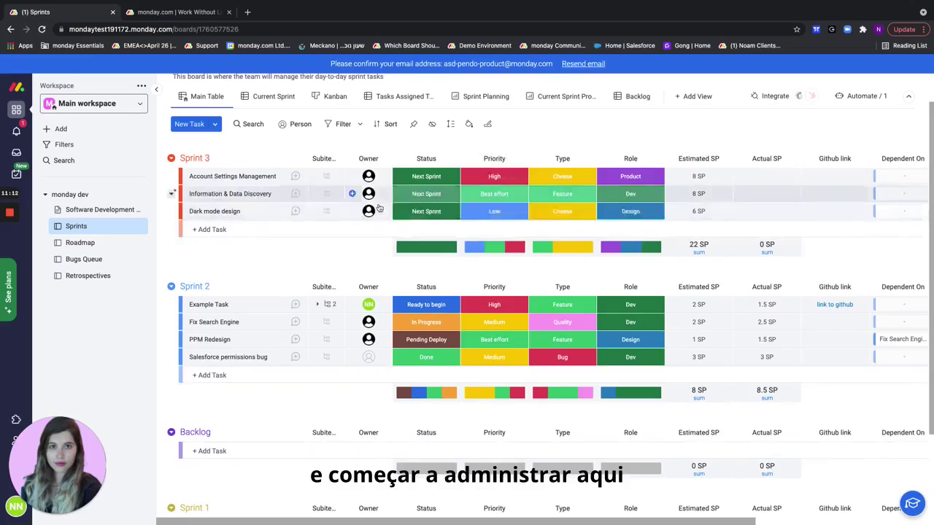
scroll(358, 250, up, 1)
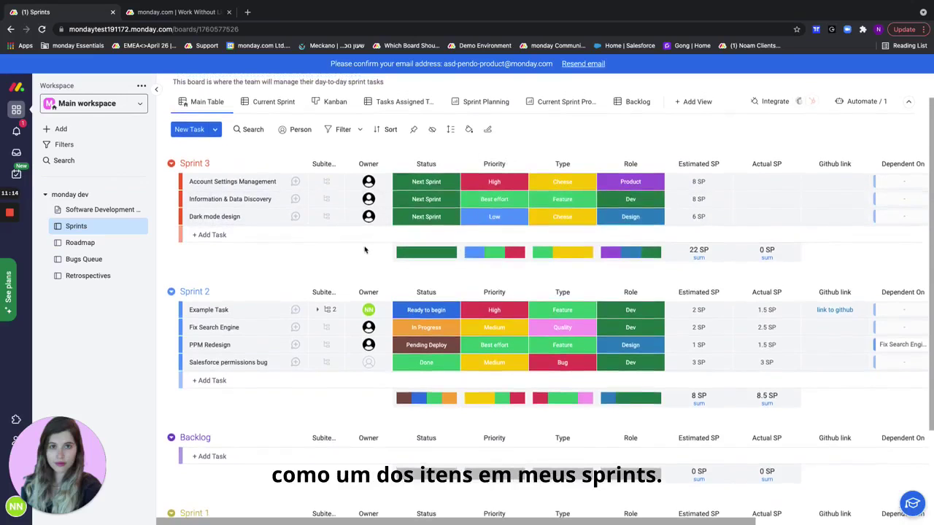
mouse_move(9, 257)
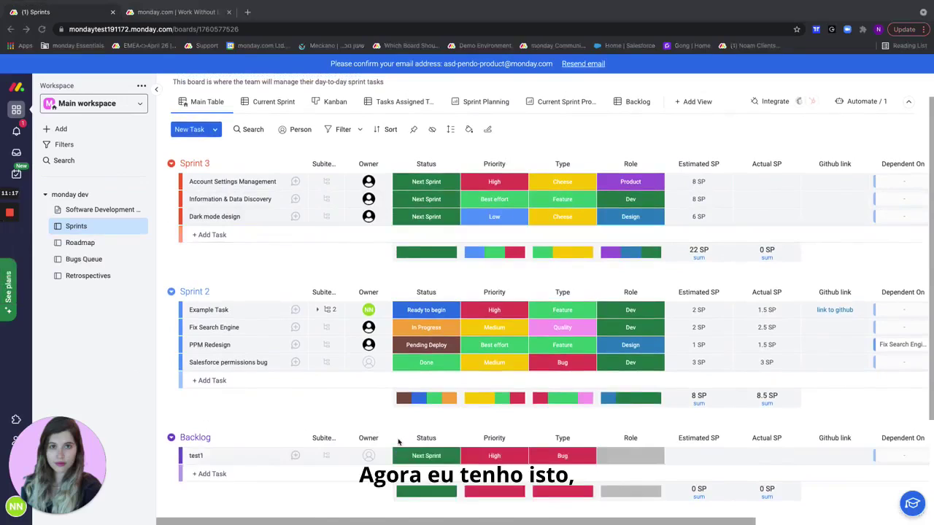
scroll(399, 441, down, 1)
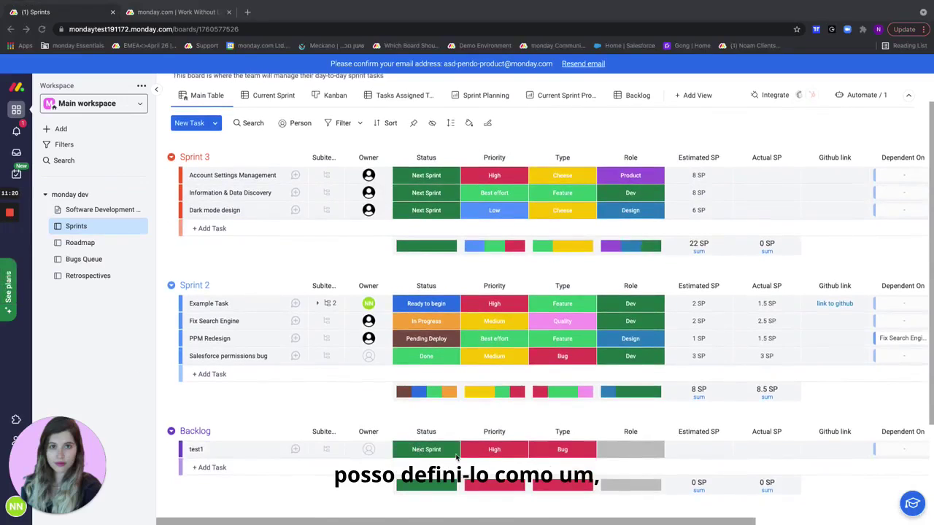
scroll(416, 449, up, 1)
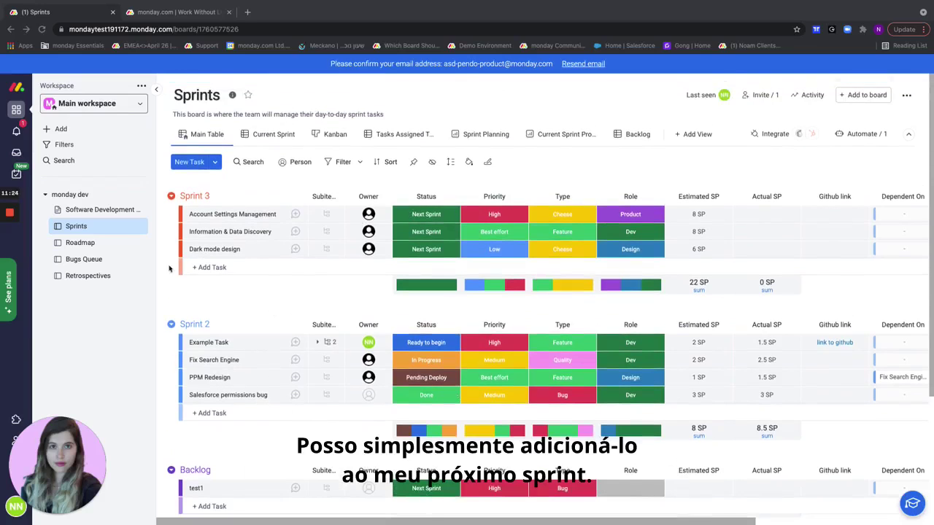
Open the Retrospectives board and review the feedback items in the Sprint 2 group
click(90, 260)
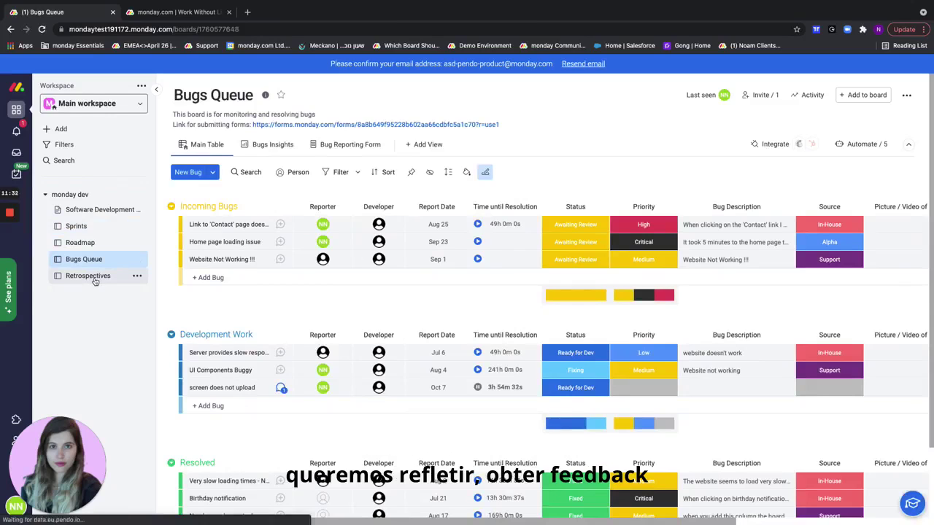
click(88, 276)
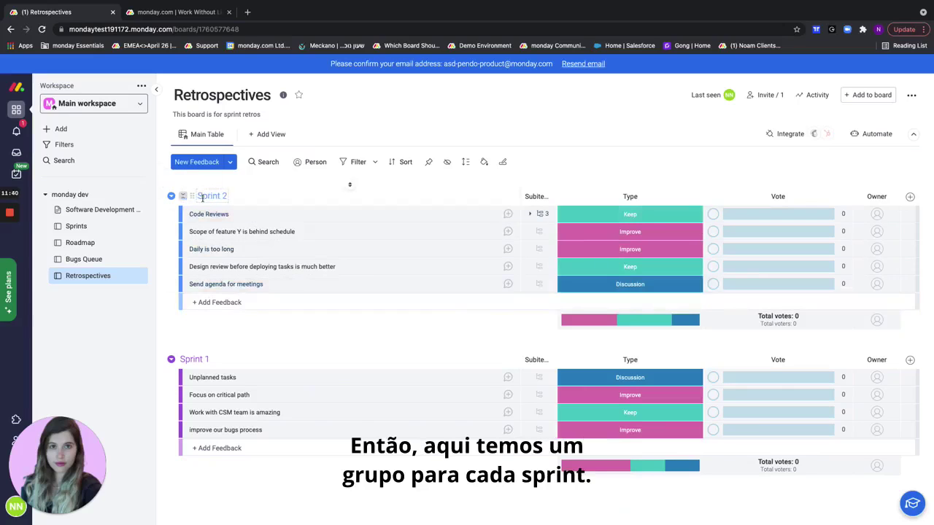
click(249, 305)
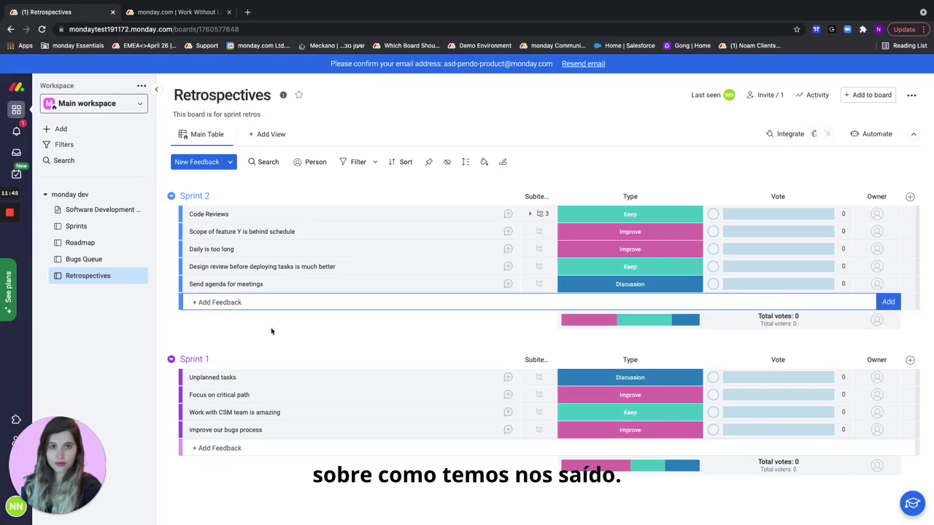
Look at the Type label options for the Code Reviews feedback and expand its subitems
click(592, 214)
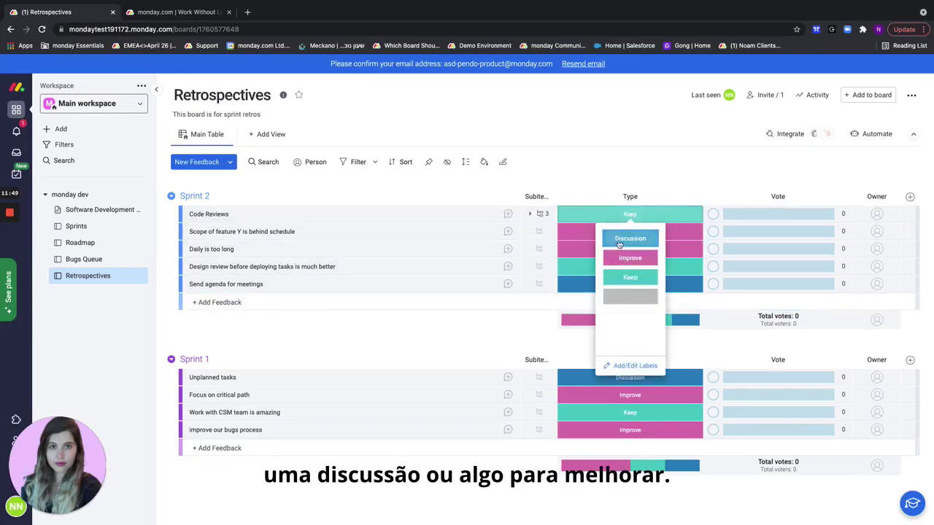
click(498, 330)
click(678, 299)
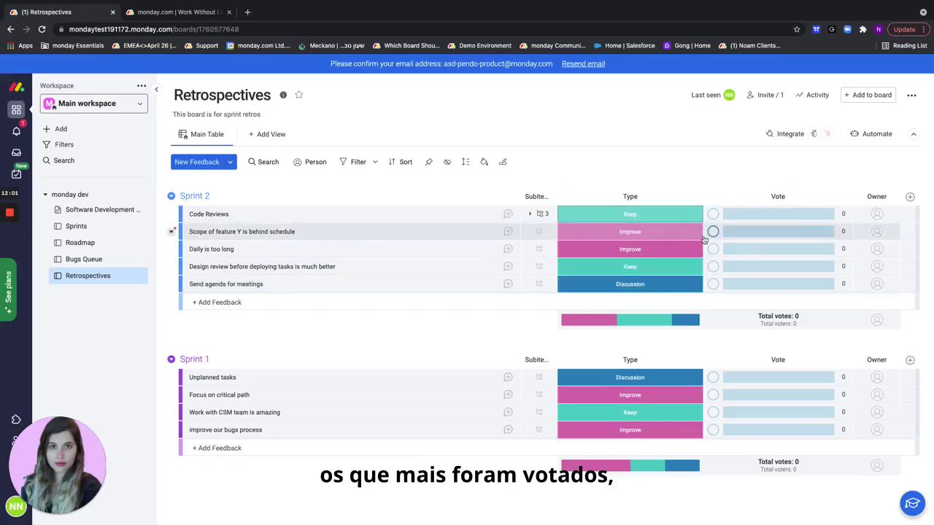
click(547, 214)
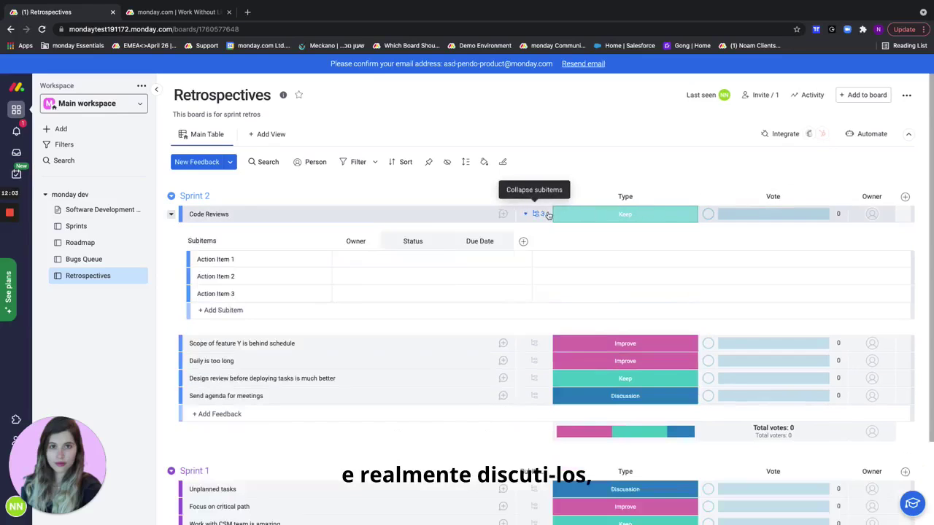